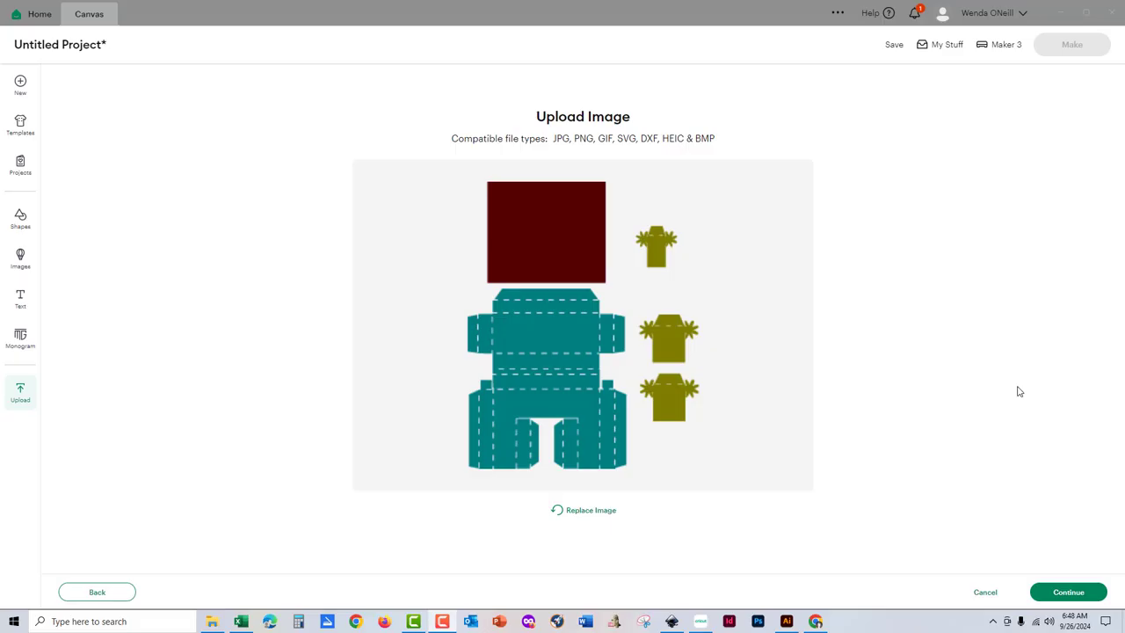
- Add the uploaded 'Fireplace and Logs' image to the canvas at 8.01 by 9.93 inches
{"action": "left_click", "coordinate": [1071, 591]}
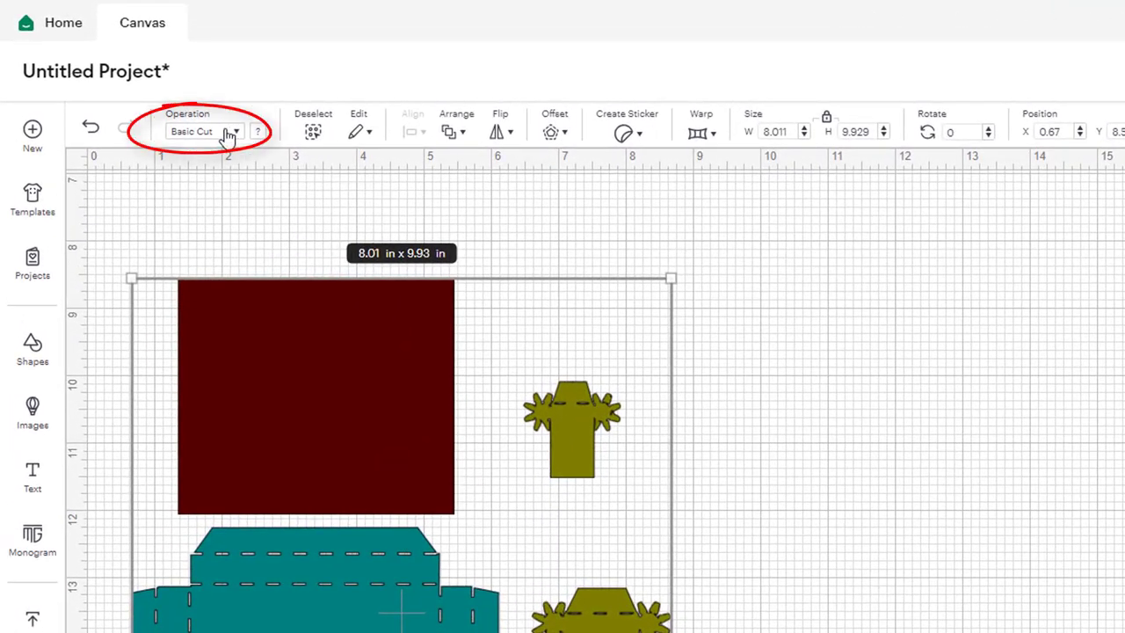
- Set the Fireplace and Logs group to Print Then Cut and nudge it up the canvas
{"action": "left_click", "coordinate": [227, 133]}
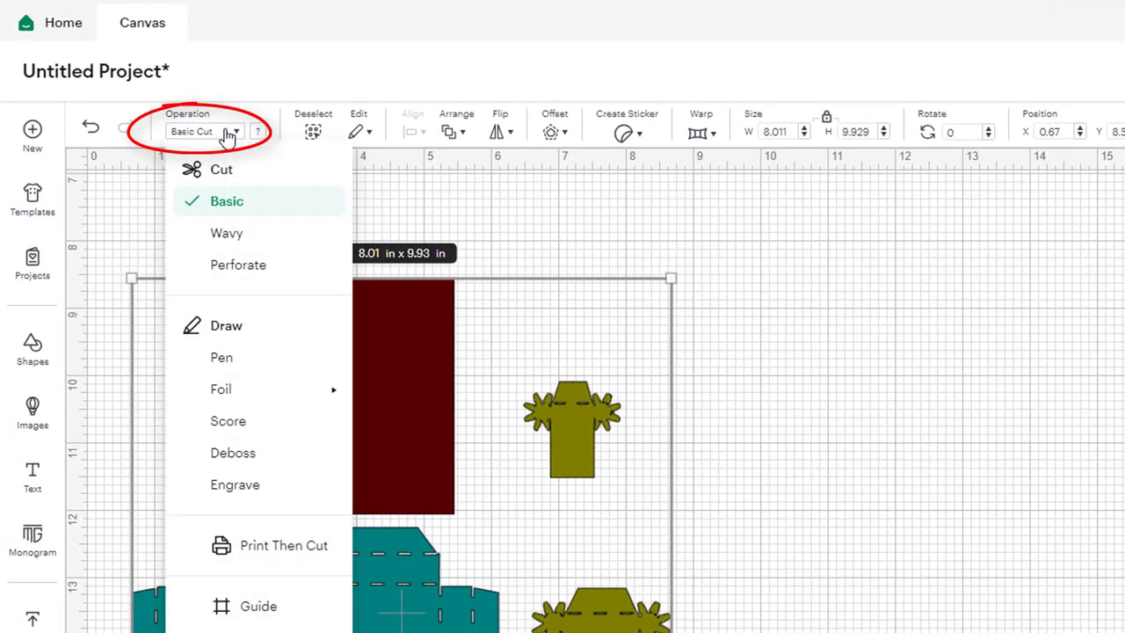
{"action": "left_click", "coordinate": [256, 544]}
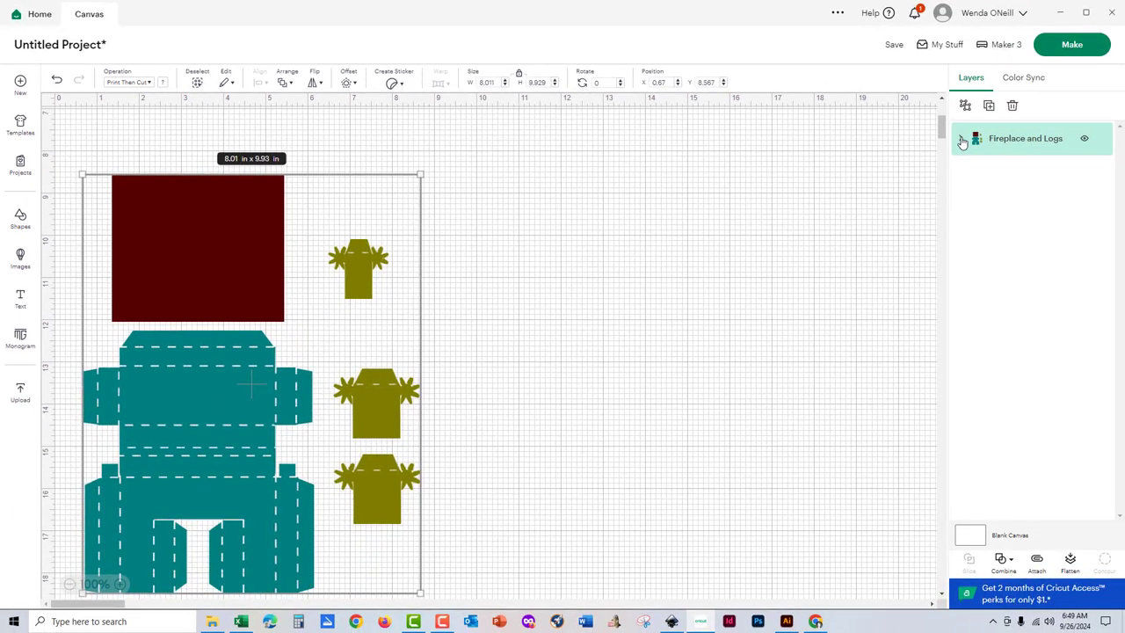
{"action": "left_click", "coordinate": [962, 142]}
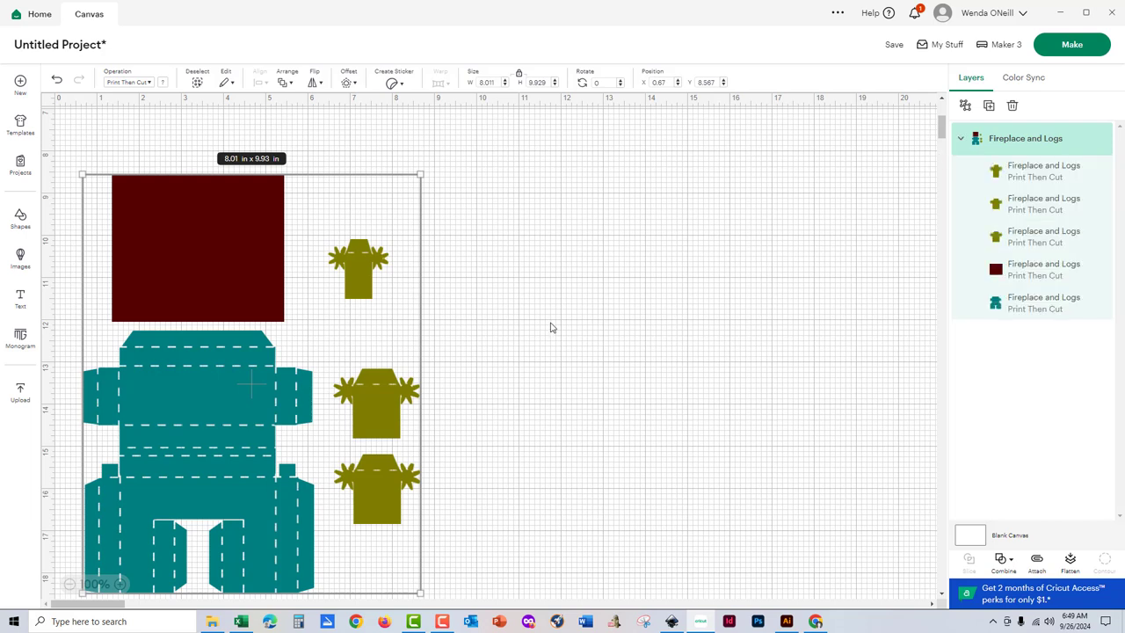
{"action": "mouse_move", "coordinate": [258, 375]}
{"action": "left_mouse_down"}
{"action": "mouse_move", "coordinate": [271, 363]}
{"action": "mouse_move", "coordinate": [263, 357]}
{"action": "left_mouse_up"}
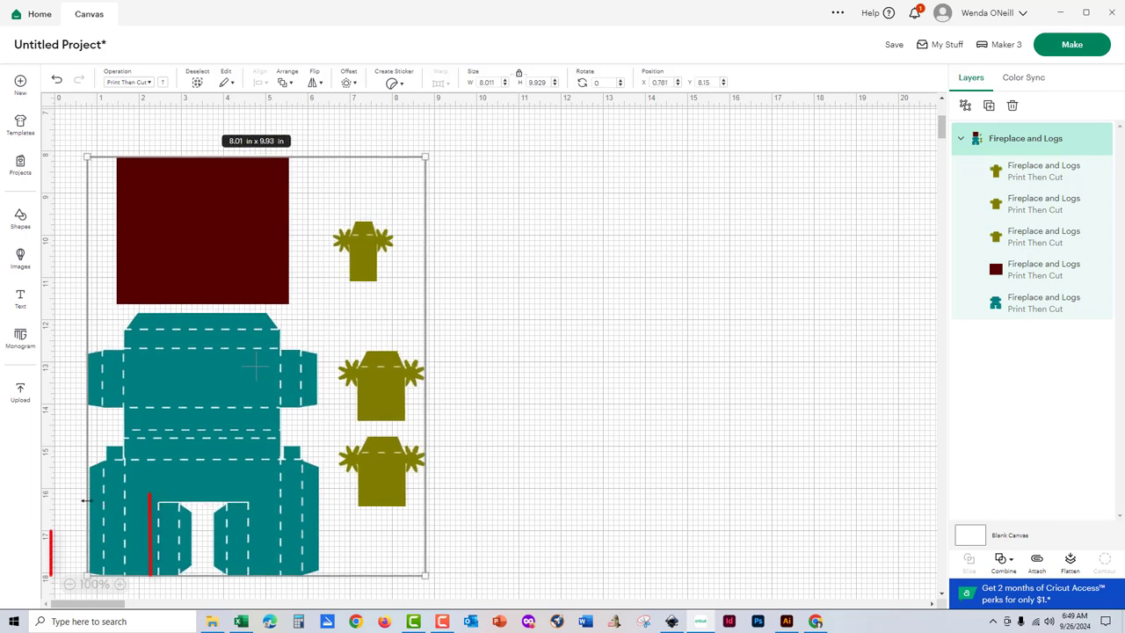
{"action": "left_click", "coordinate": [286, 84]}
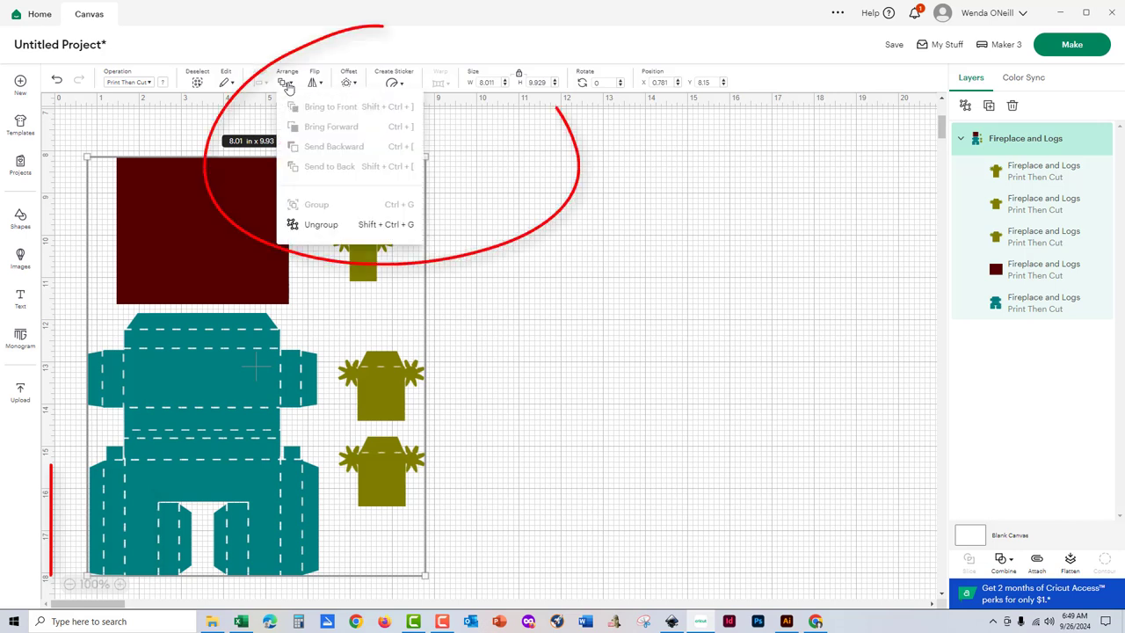
- Ungroup the design into five pieces and centre them on one another
{"action": "left_click", "coordinate": [318, 225]}
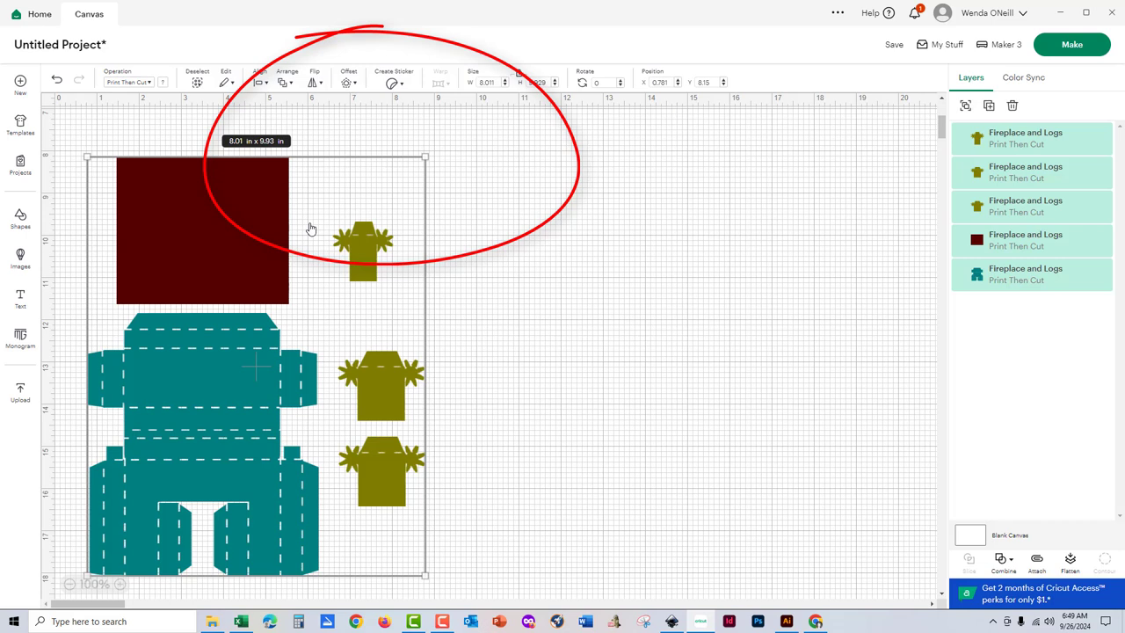
{"action": "left_click", "coordinate": [261, 83]}
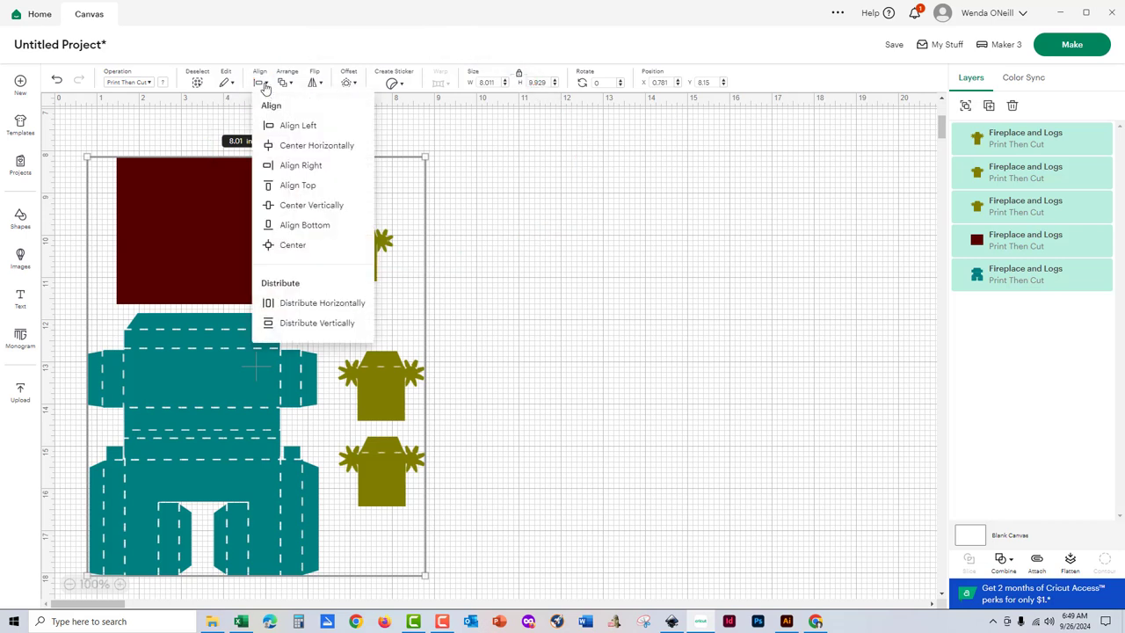
{"action": "left_click", "coordinate": [274, 246]}
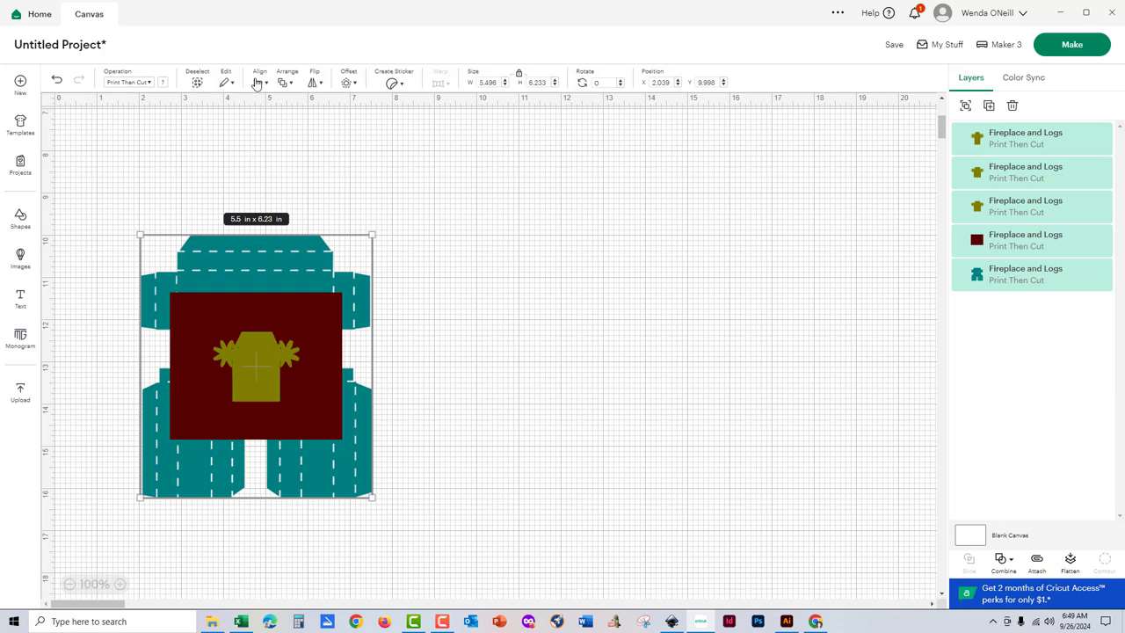
- Resize the pieces to 7.71 inches high, about 6.8 inches wide
{"action": "left_click", "coordinate": [550, 80]}
{"action": "type", "text": "7.71"}
{"action": "key", "text": "Return"}
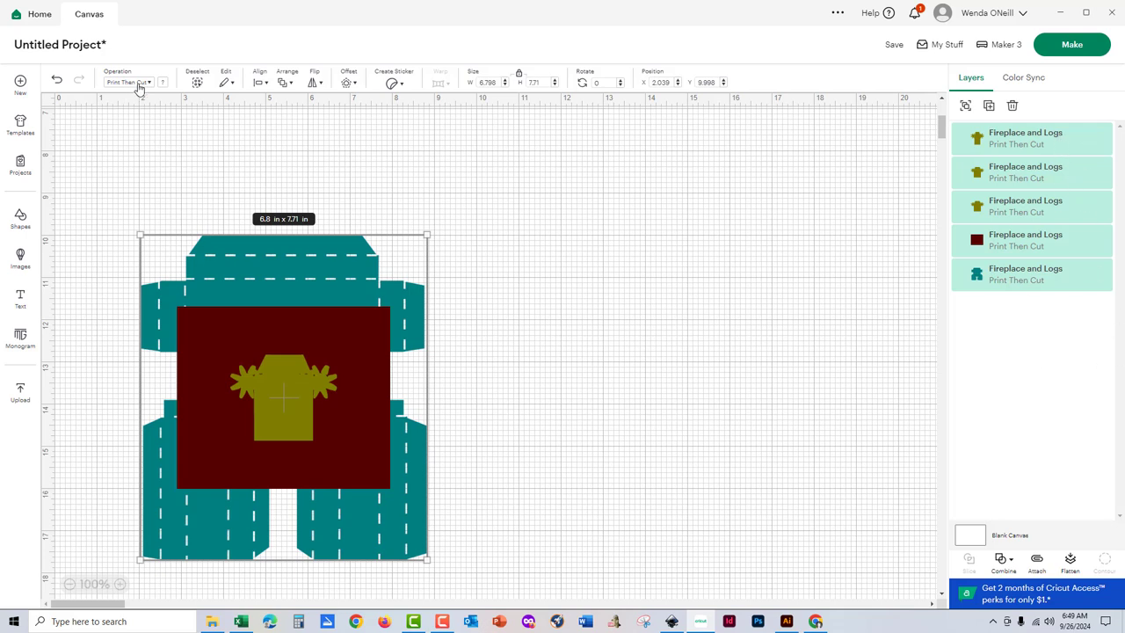
- Spread the pieces: teal box upper left, dark red panel behind the olive logs on the right
{"action": "left_click", "coordinate": [479, 233]}
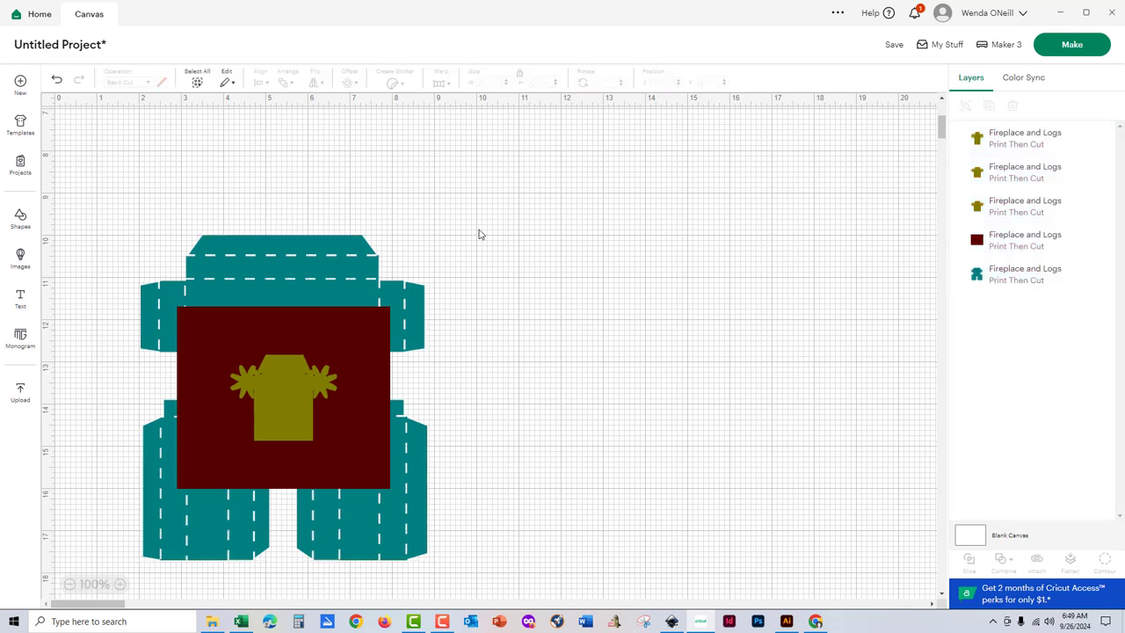
{"action": "left_click_drag", "start_coordinate": [321, 266], "coordinate": [221, 150]}
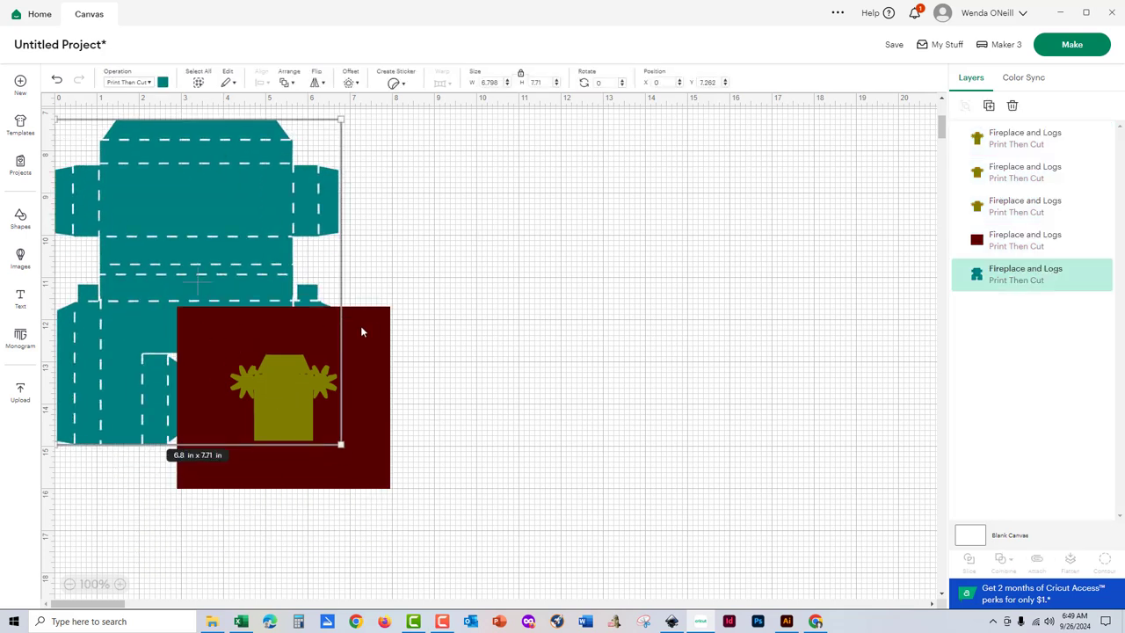
{"action": "left_click_drag", "start_coordinate": [364, 332], "coordinate": [554, 166]}
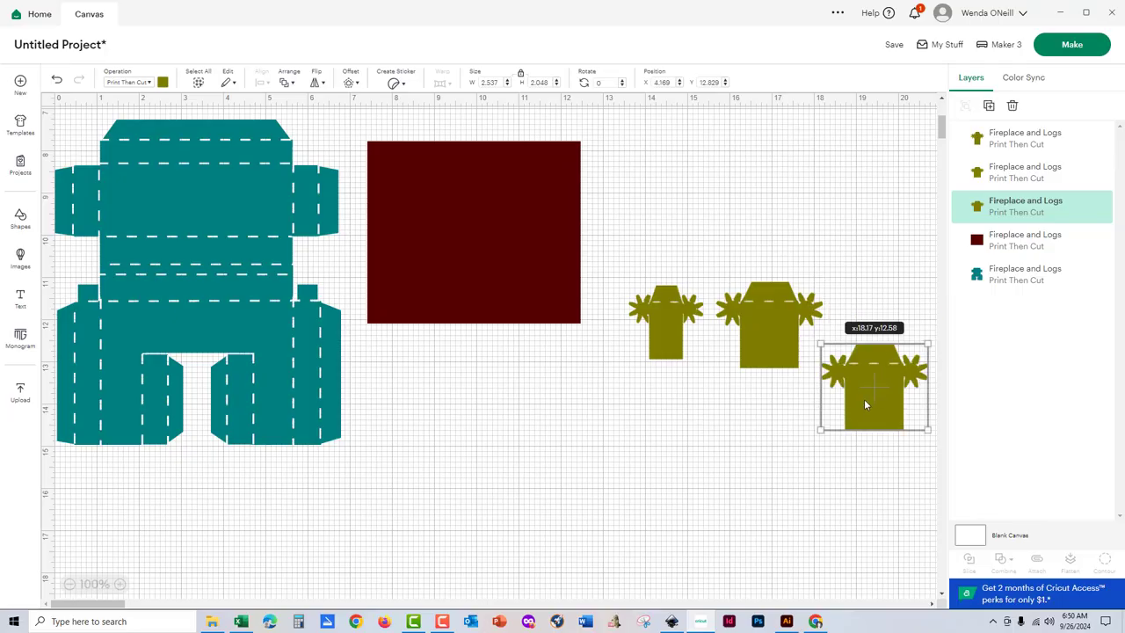
{"action": "left_click_drag", "start_coordinate": [863, 399], "coordinate": [700, 430]}
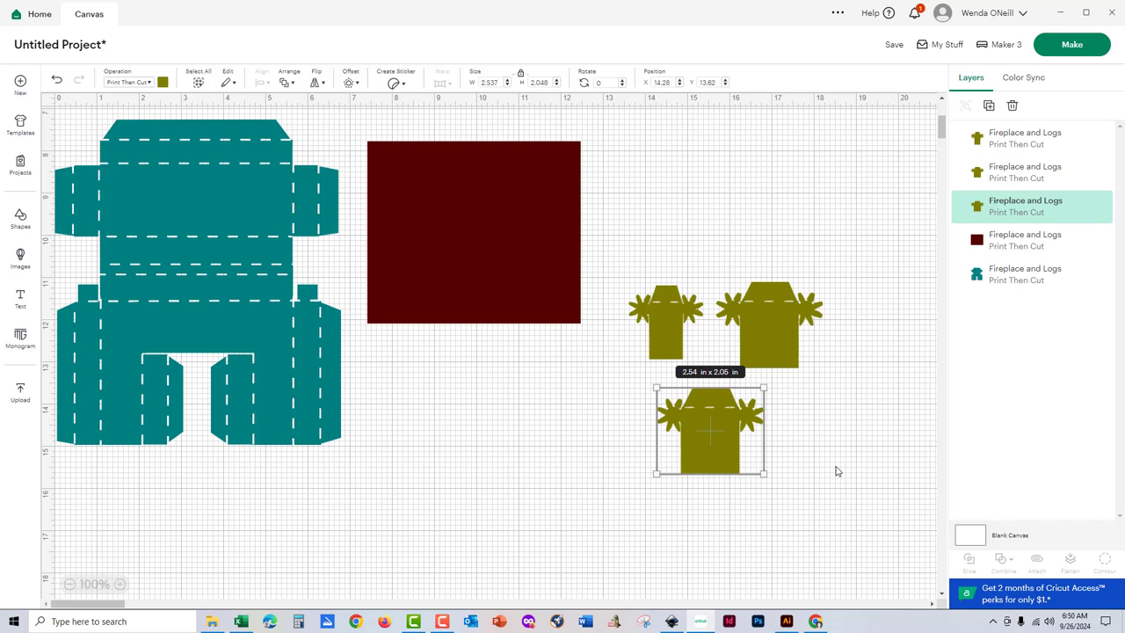
{"action": "left_click_drag", "start_coordinate": [518, 265], "coordinate": [764, 307]}
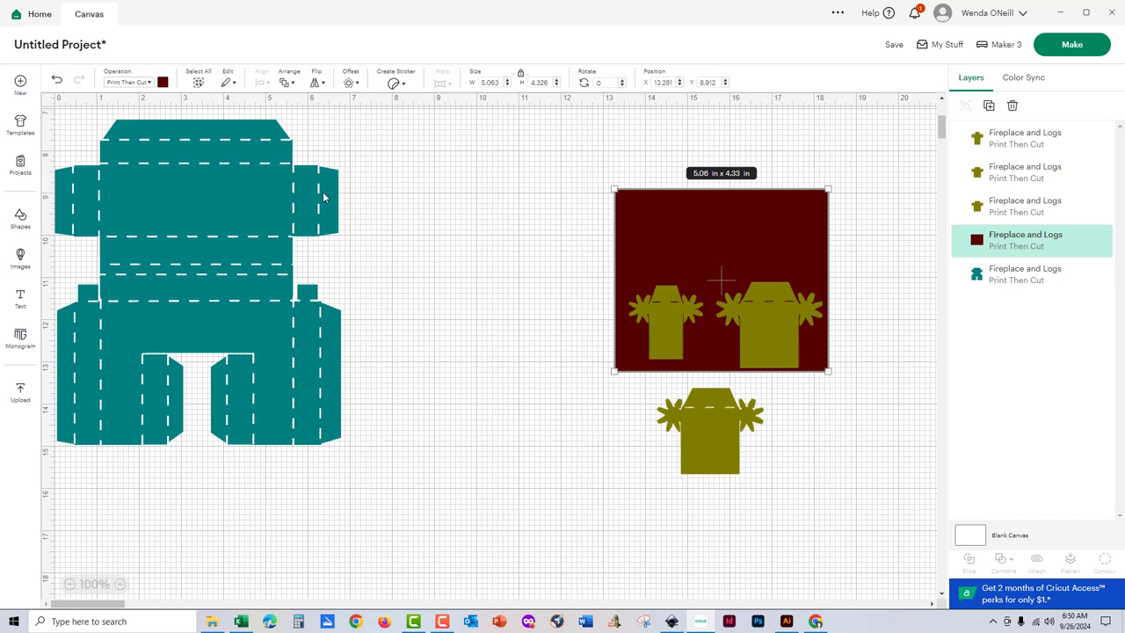
- Add the lightbrickwall image to the canvas beside the teal fireplace box
{"action": "left_click", "coordinate": [20, 392]}
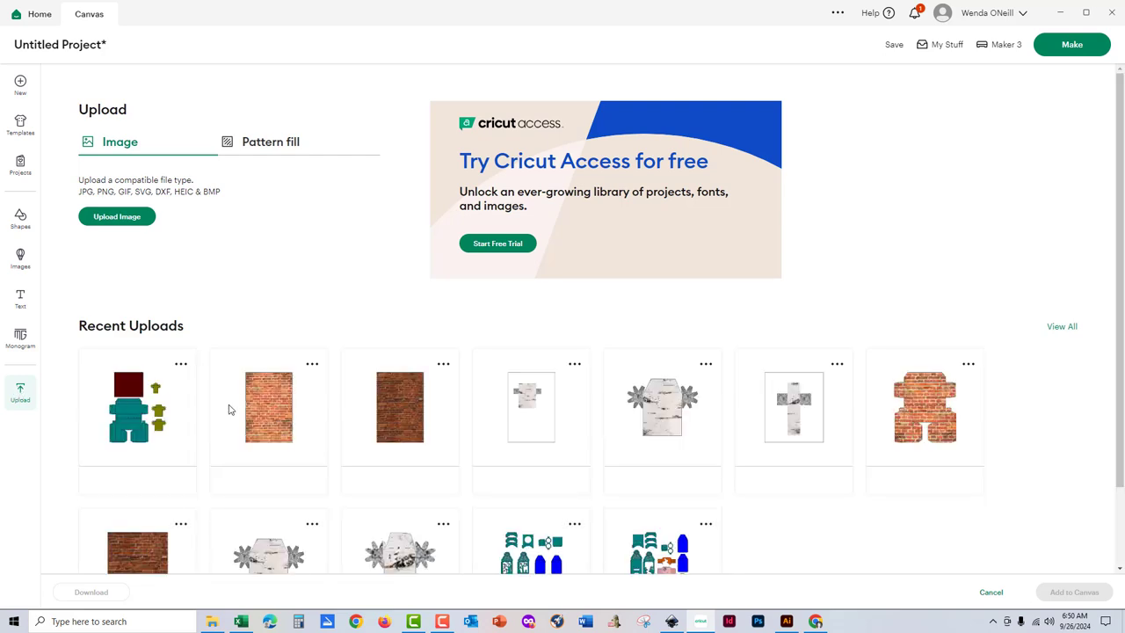
{"action": "left_click", "coordinate": [284, 409]}
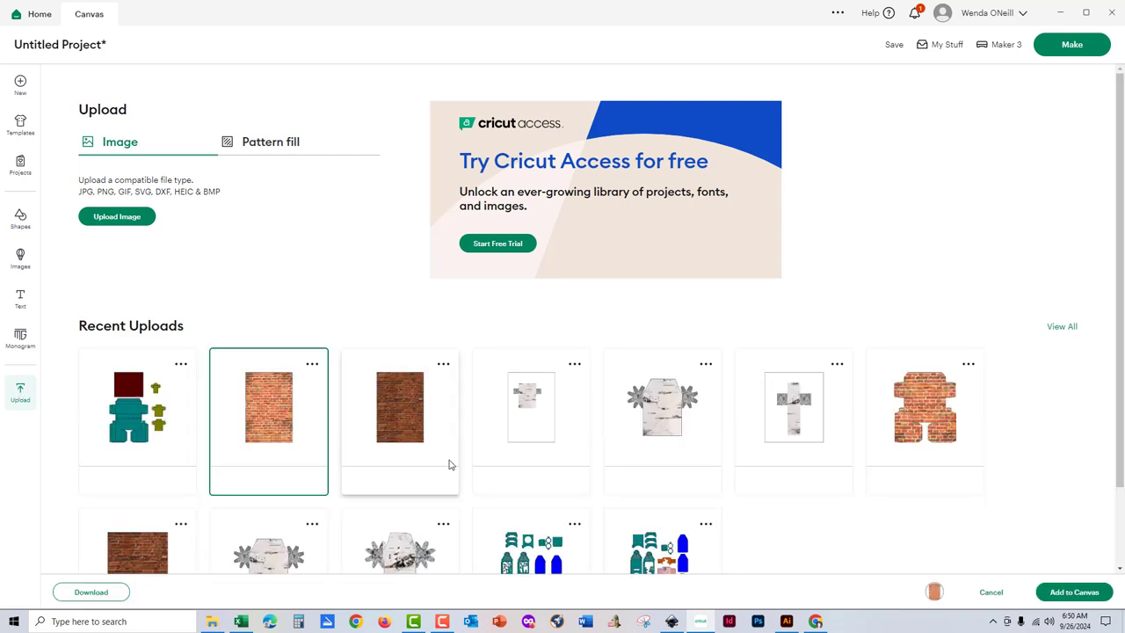
{"action": "left_click", "coordinate": [1069, 592]}
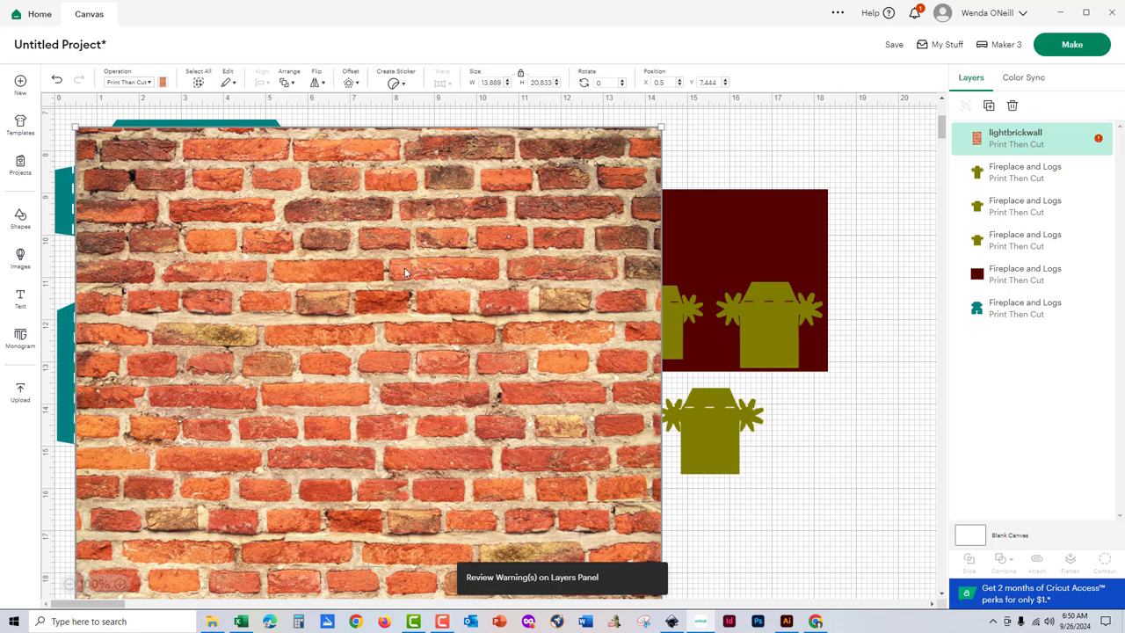
{"action": "left_click_drag", "start_coordinate": [404, 272], "coordinate": [424, 367]}
- Resize the brick image to 7 inches wide (10.5 inches high)
{"action": "left_click", "coordinate": [218, 146]}
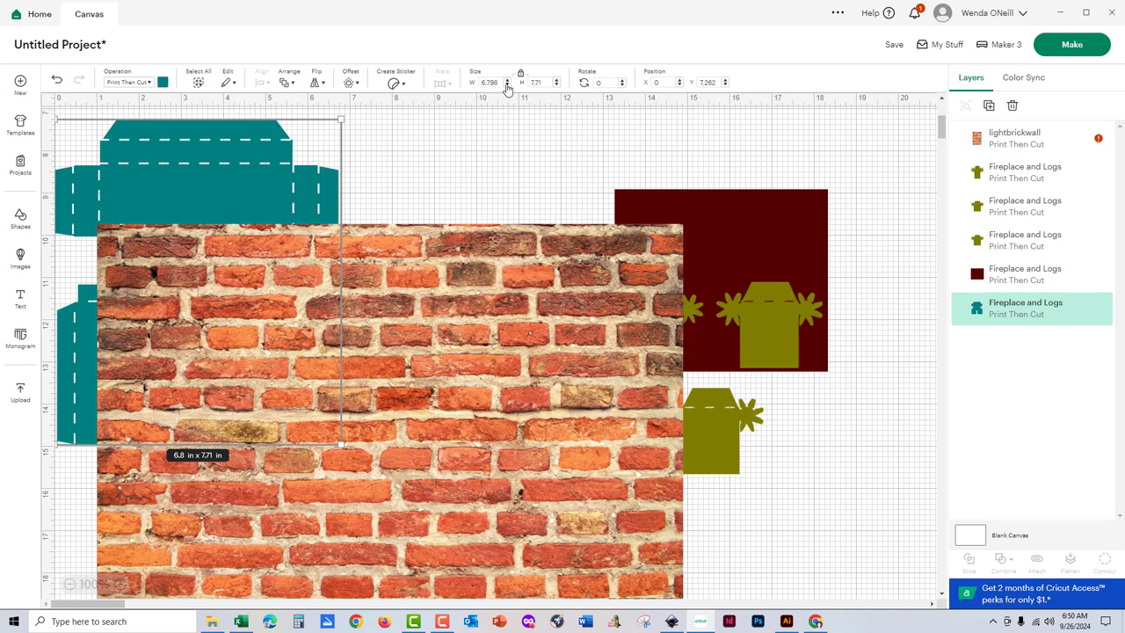
{"action": "left_click", "coordinate": [484, 253]}
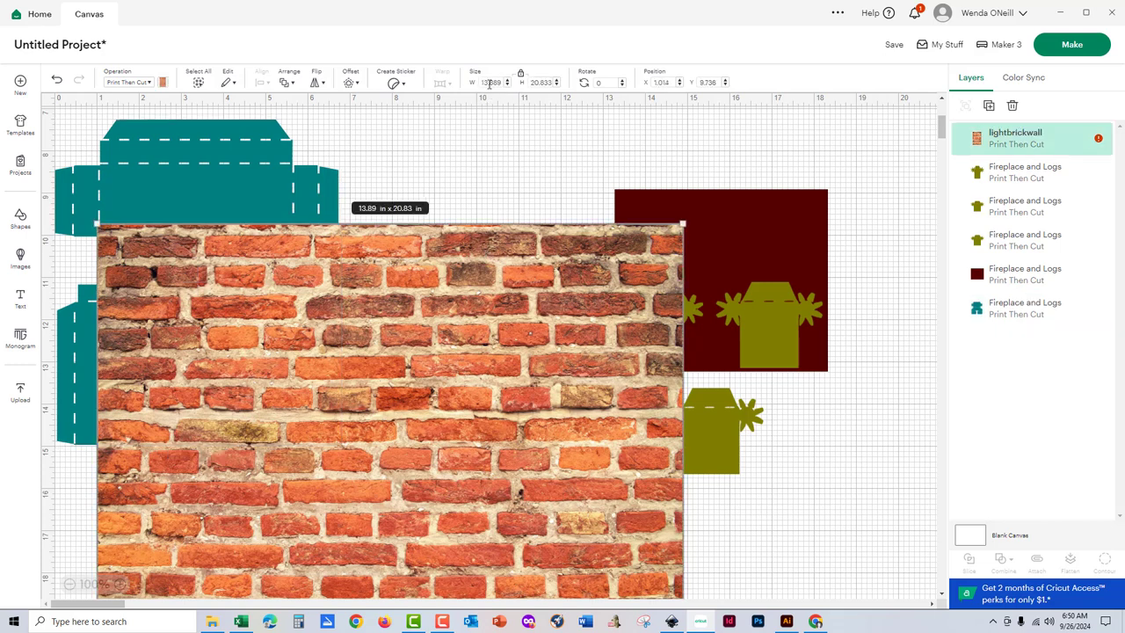
{"action": "type", "text": "7"}
{"action": "key", "text": "Return"}
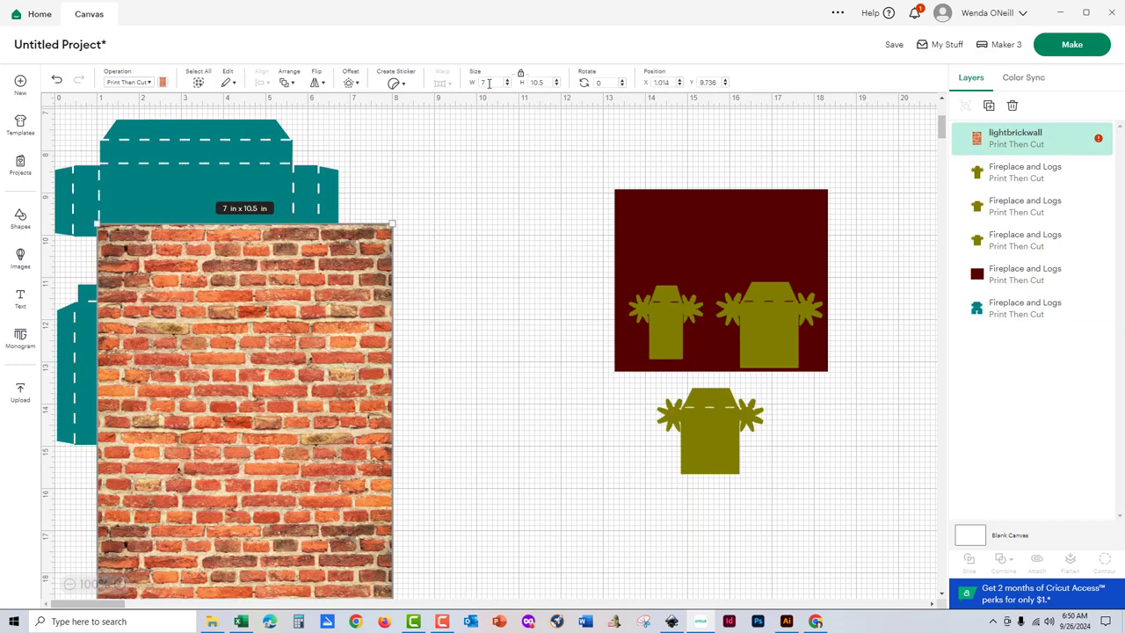
- Lay the brick image over the teal box and select both together
{"action": "left_click_drag", "start_coordinate": [308, 400], "coordinate": [230, 208]}
{"action": "scroll", "coordinate": [361, 327], "scroll_direction": "up", "scroll_amount": 3}
{"action": "scroll", "coordinate": [360, 327], "scroll_direction": "down", "scroll_amount": 3}
{"action": "left_click_drag", "start_coordinate": [315, 313], "coordinate": [315, 341]}
{"action": "left_click_drag", "start_coordinate": [482, 519], "coordinate": [54, 106]}
{"action": "left_click_drag", "start_coordinate": [2, 6], "coordinate": [4, 9]}
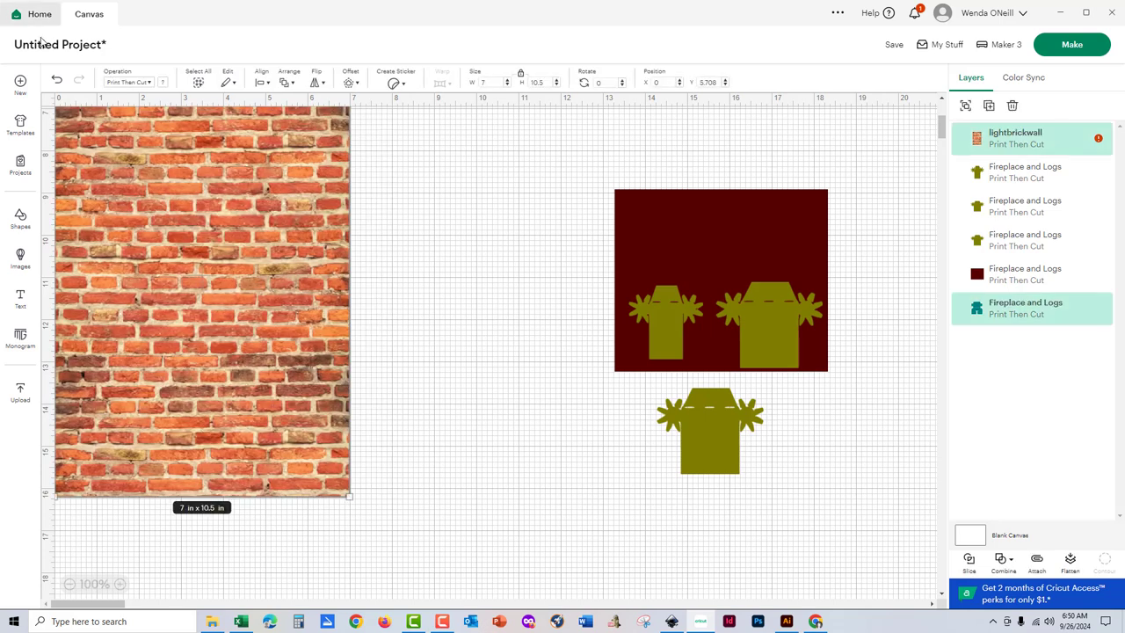
- Slice the brick image with the teal box, delete the extra slice, and hide the teal result
{"action": "left_click", "coordinate": [969, 571]}
{"action": "left_click_drag", "start_coordinate": [176, 283], "coordinate": [355, 294]}
{"action": "key", "text": "Delete"}
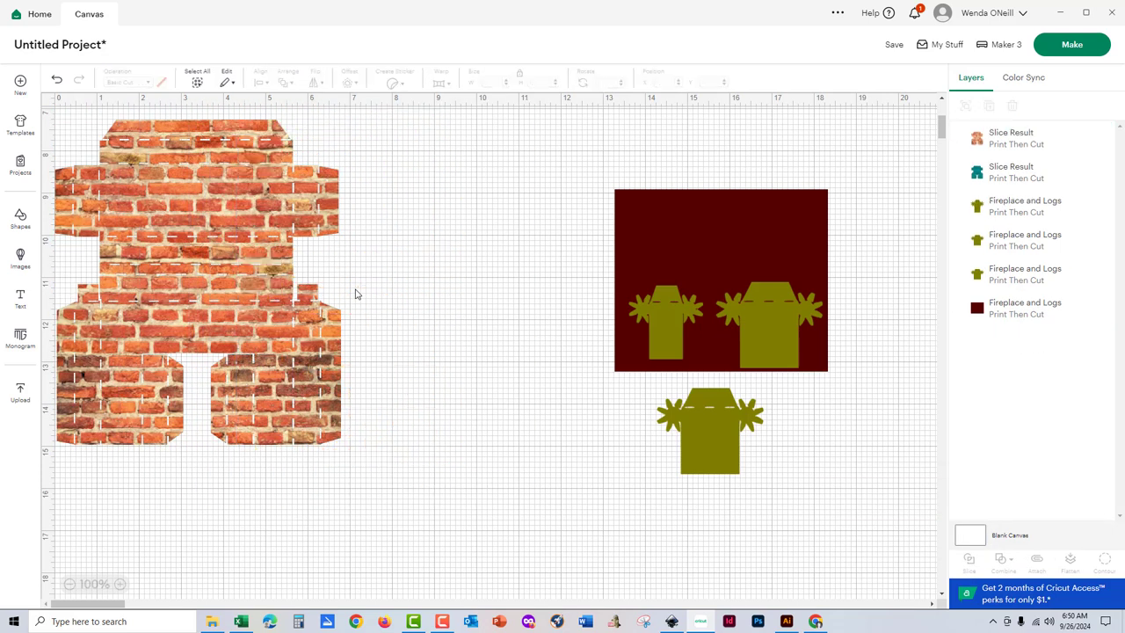
{"action": "left_click_drag", "start_coordinate": [216, 264], "coordinate": [440, 325]}
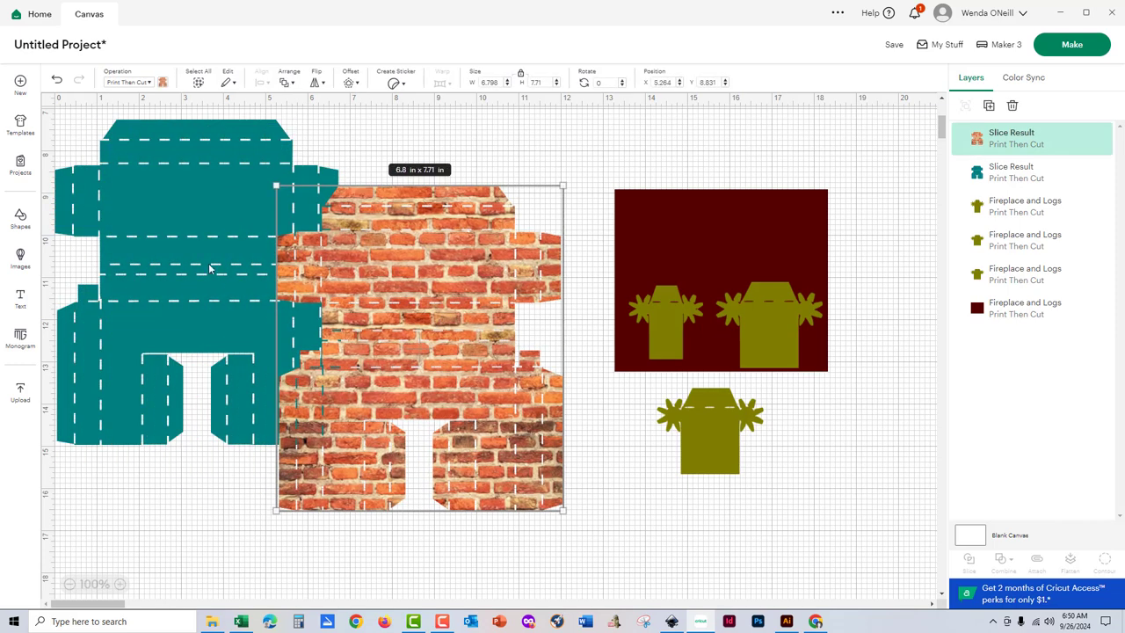
{"action": "left_click", "coordinate": [181, 253]}
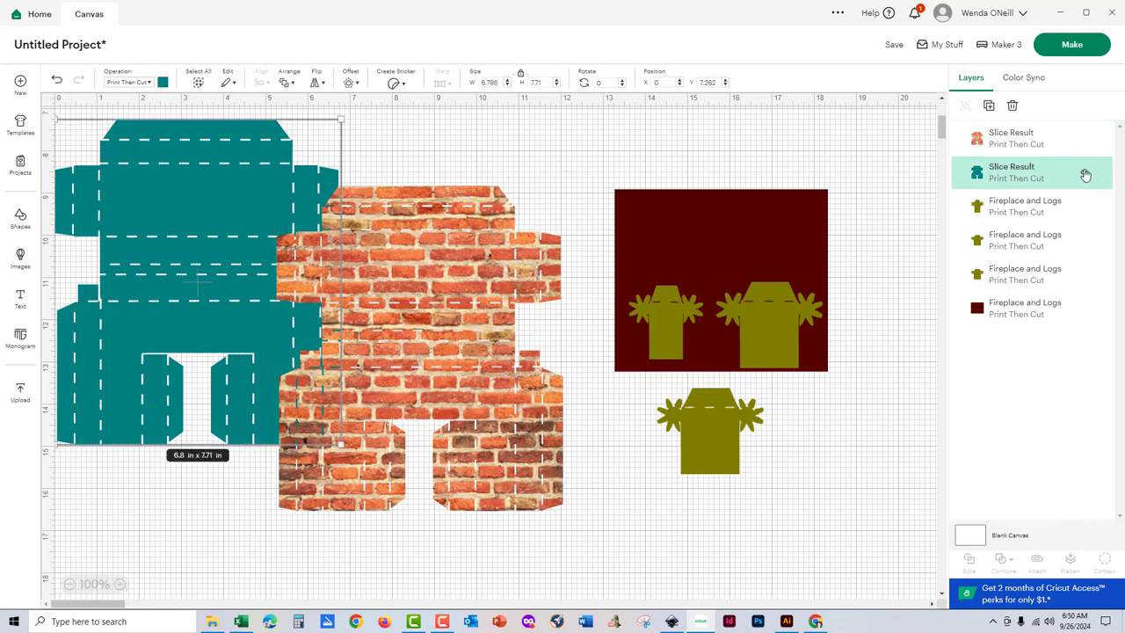
{"action": "left_click", "coordinate": [1085, 172]}
- Move the brick fireplace box to the right and the dark red rectangle to the upper left
{"action": "left_click_drag", "start_coordinate": [451, 326], "coordinate": [151, 209]}
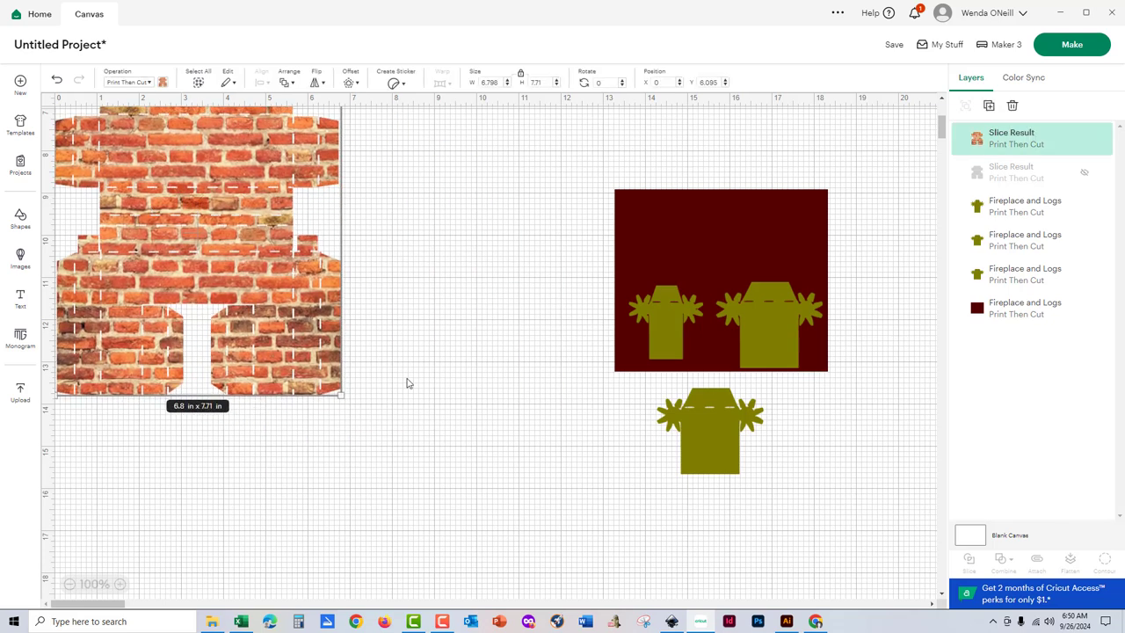
{"action": "left_click_drag", "start_coordinate": [199, 232], "coordinate": [766, 346]}
{"action": "left_click_drag", "start_coordinate": [628, 194], "coordinate": [582, 191]}
{"action": "left_click_drag", "start_coordinate": [359, 175], "coordinate": [128, 159]}
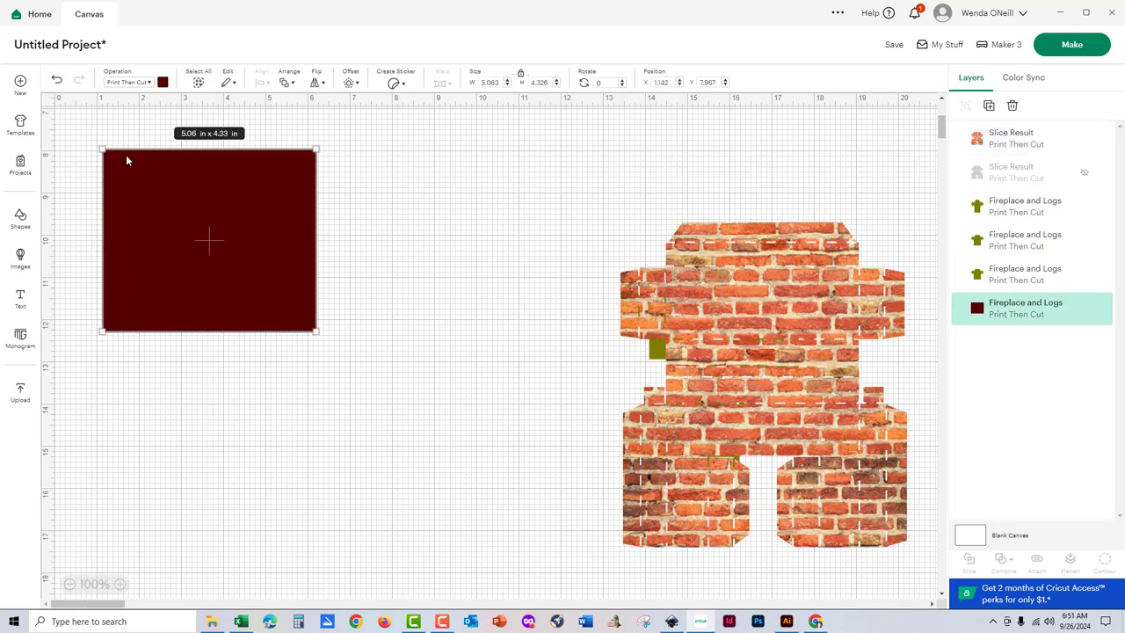
- Add the dark brick wall image to the canvas next to the dark red rectangle
{"action": "left_click", "coordinate": [21, 391]}
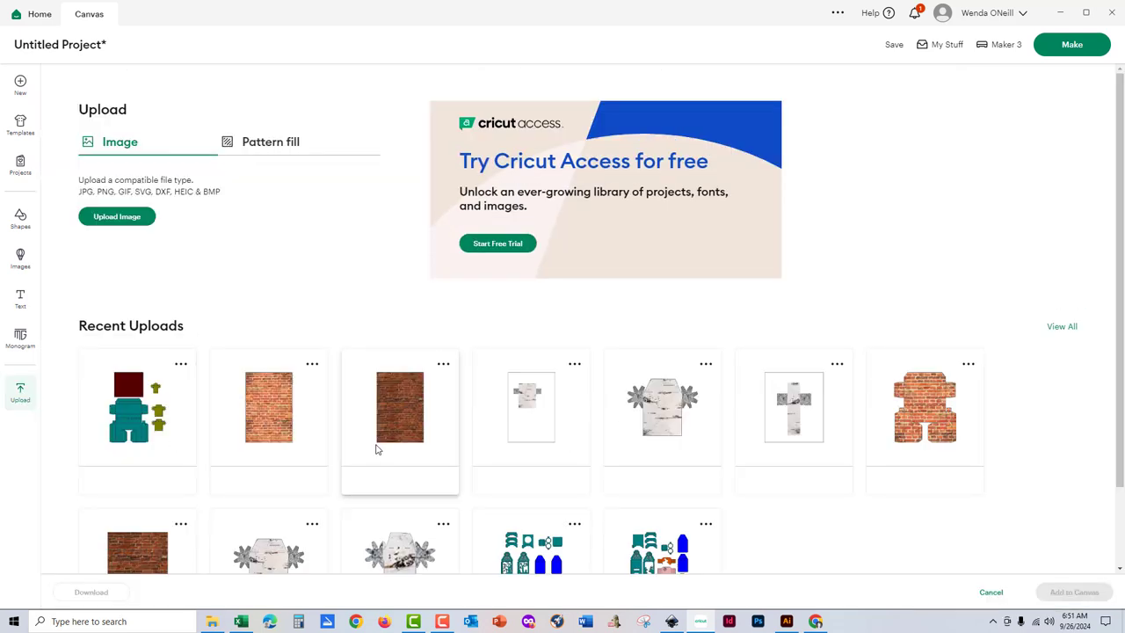
{"action": "left_click", "coordinate": [406, 413]}
{"action": "left_click", "coordinate": [1074, 591]}
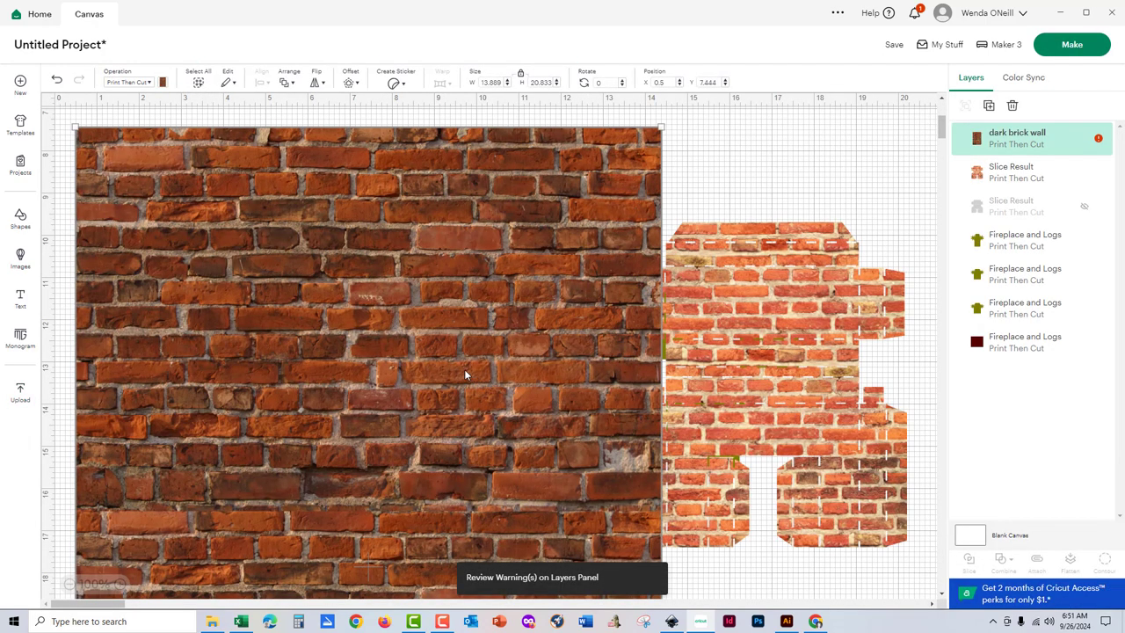
{"action": "left_click_drag", "start_coordinate": [459, 373], "coordinate": [295, 320]}
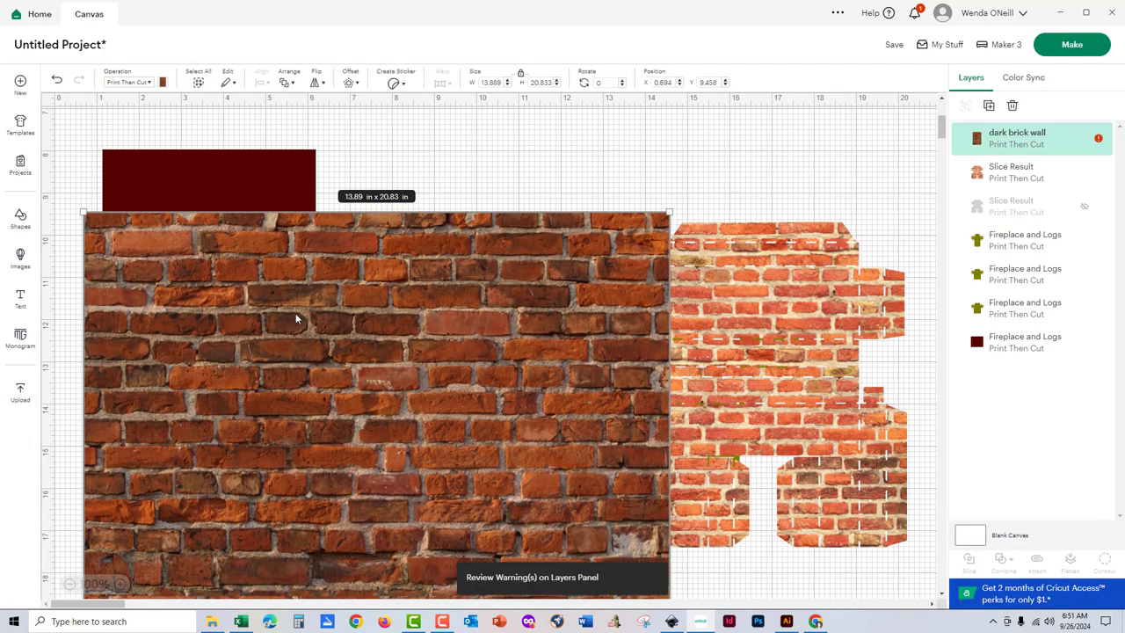
{"action": "left_click", "coordinate": [221, 181]}
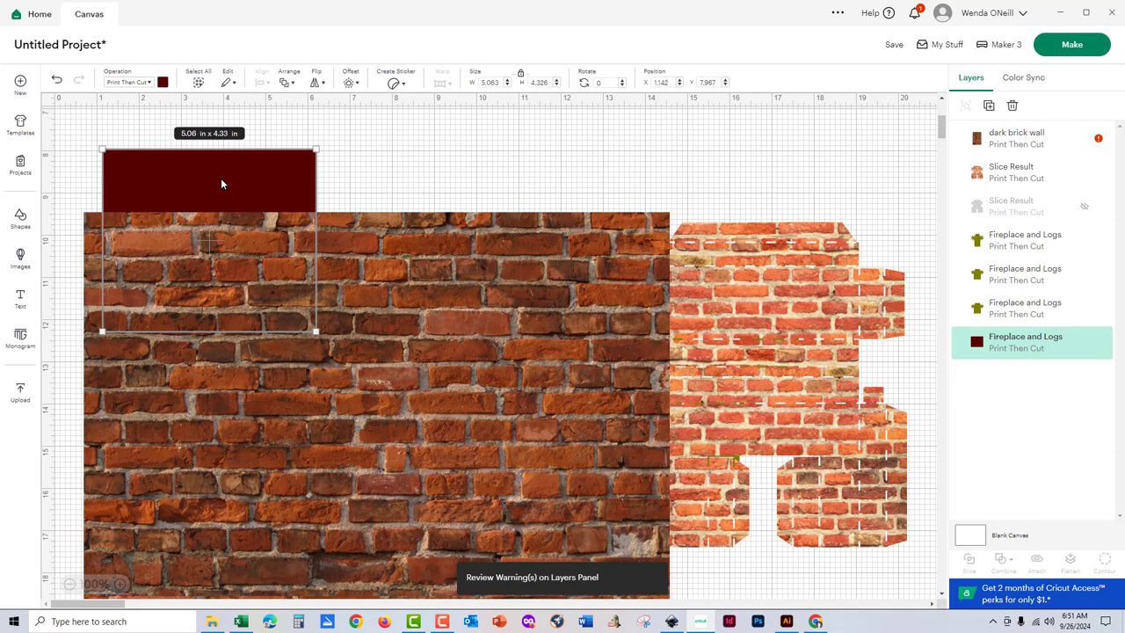
{"action": "left_click", "coordinate": [406, 256]}
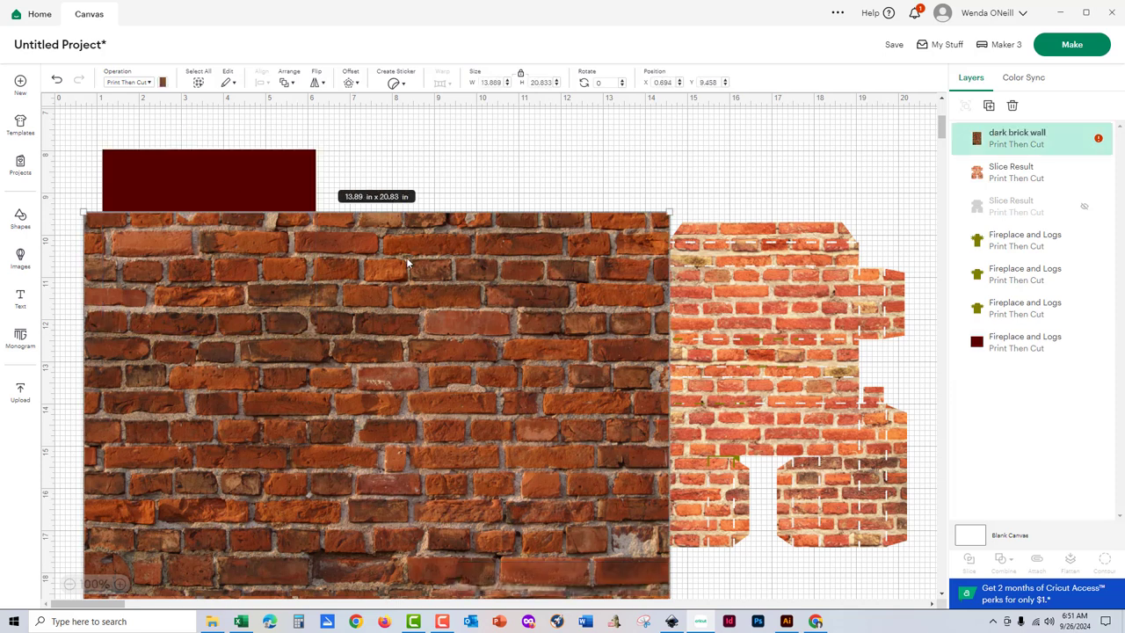
- Resize the dark brick image to 7 by 10.5 inches and lay it over the red rectangle
{"action": "left_click", "coordinate": [493, 82]}
{"action": "type", "text": "6"}
{"action": "key", "text": "Return"}
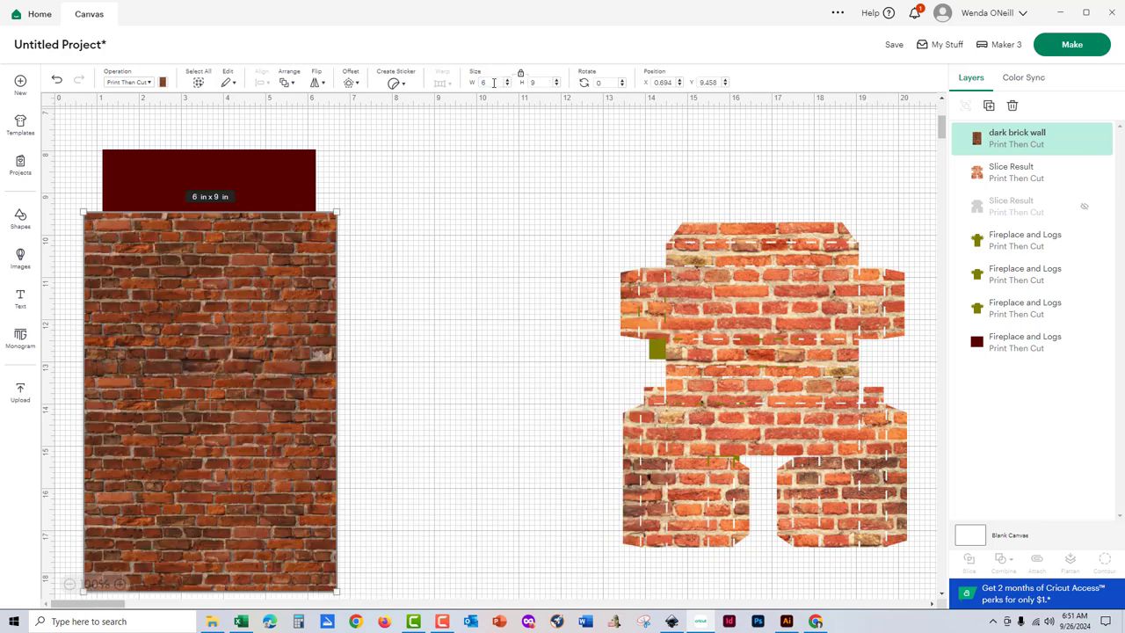
{"action": "left_click_drag", "start_coordinate": [293, 356], "coordinate": [538, 413]}
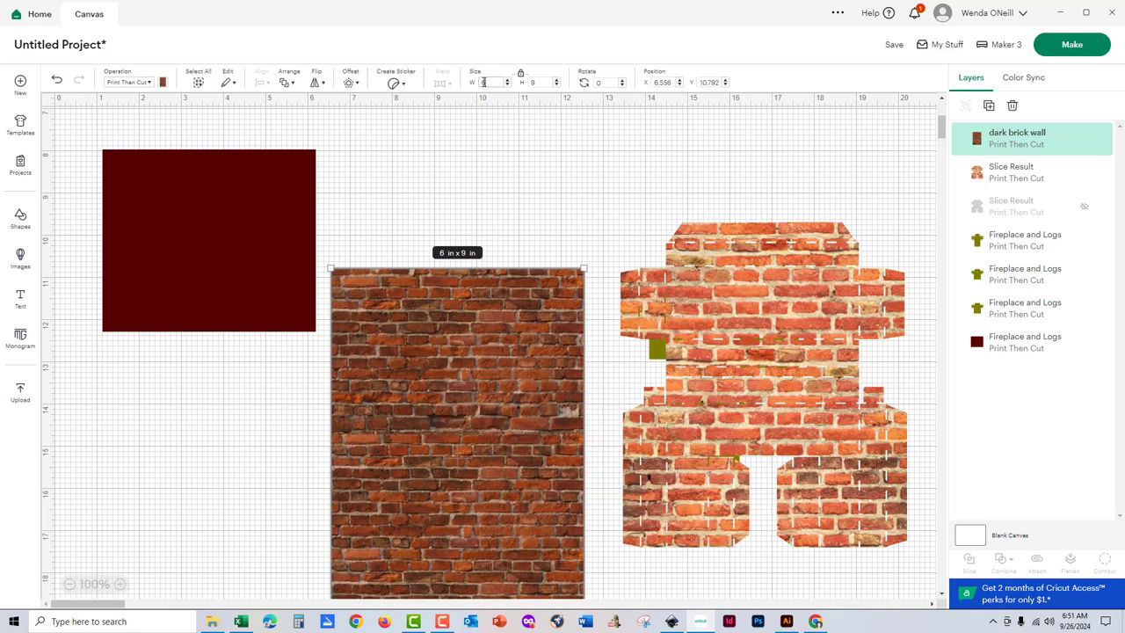
{"action": "type", "text": "7"}
{"action": "key", "text": "Return"}
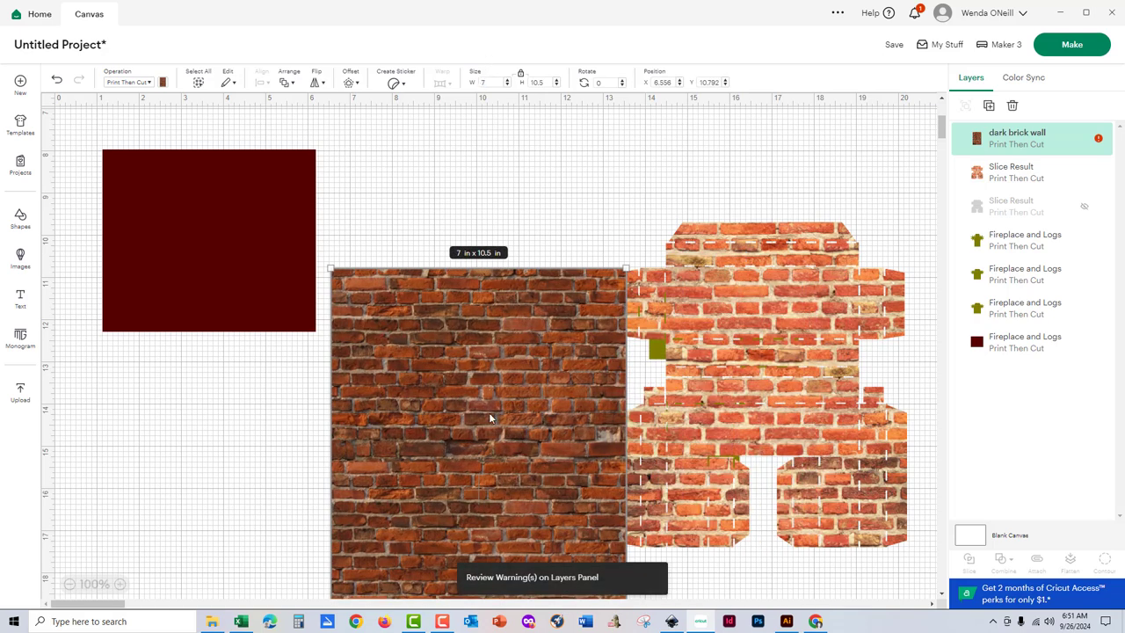
{"action": "left_click_drag", "start_coordinate": [489, 419], "coordinate": [182, 224]}
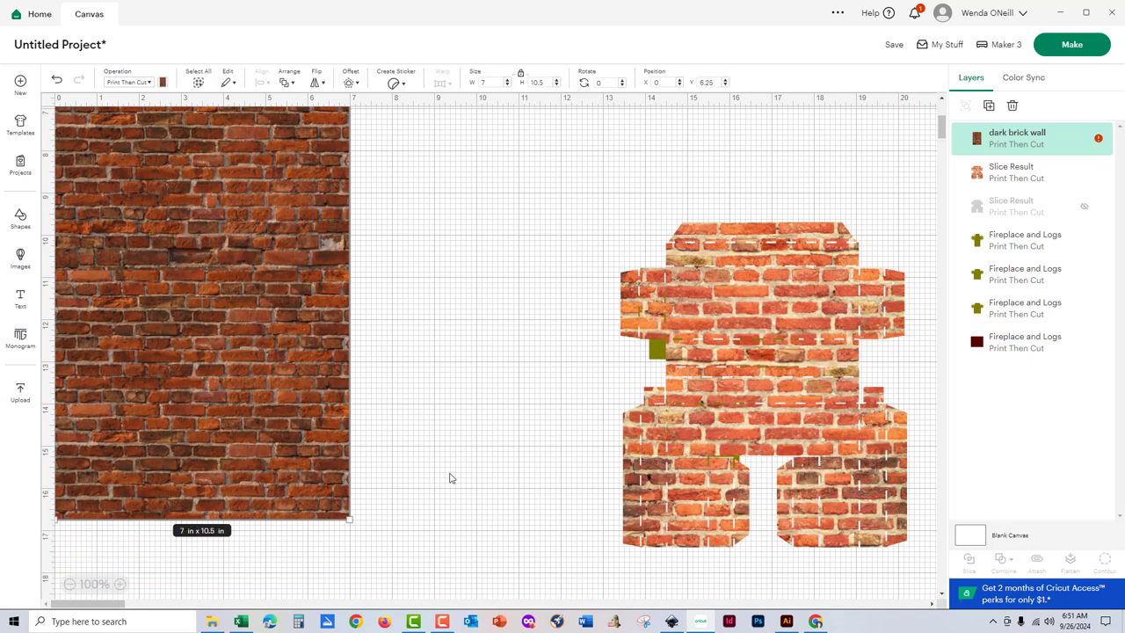
- Slice the dark brick with the red rectangle, delete the holed wall, and hide the red piece
{"action": "left_click", "coordinate": [701, 340], "text": "shift"}
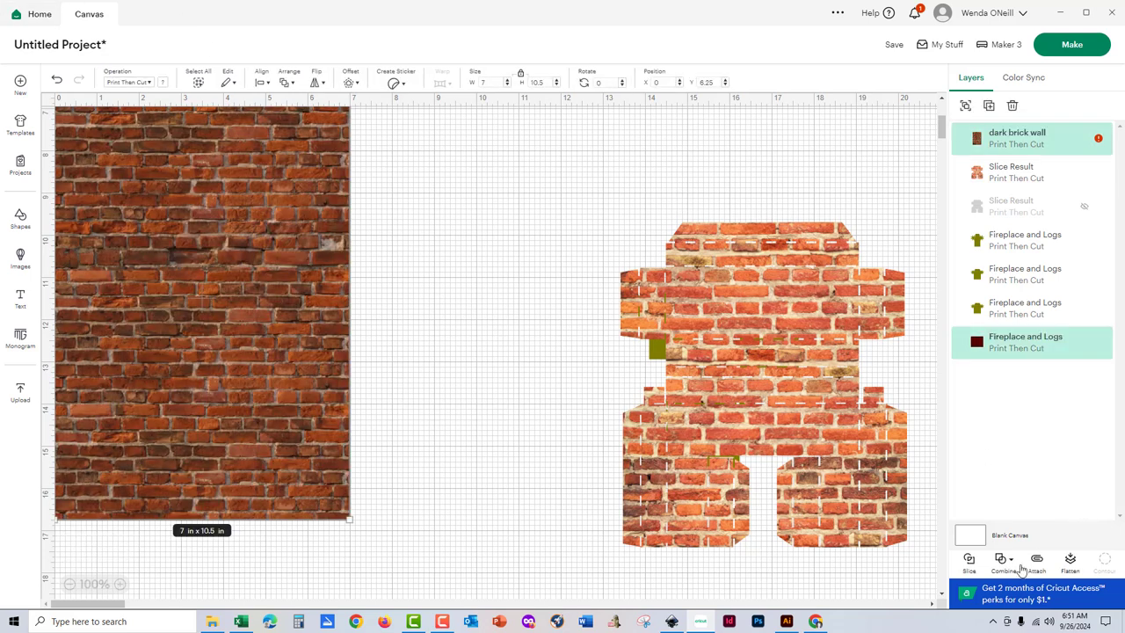
{"action": "left_click", "coordinate": [968, 562]}
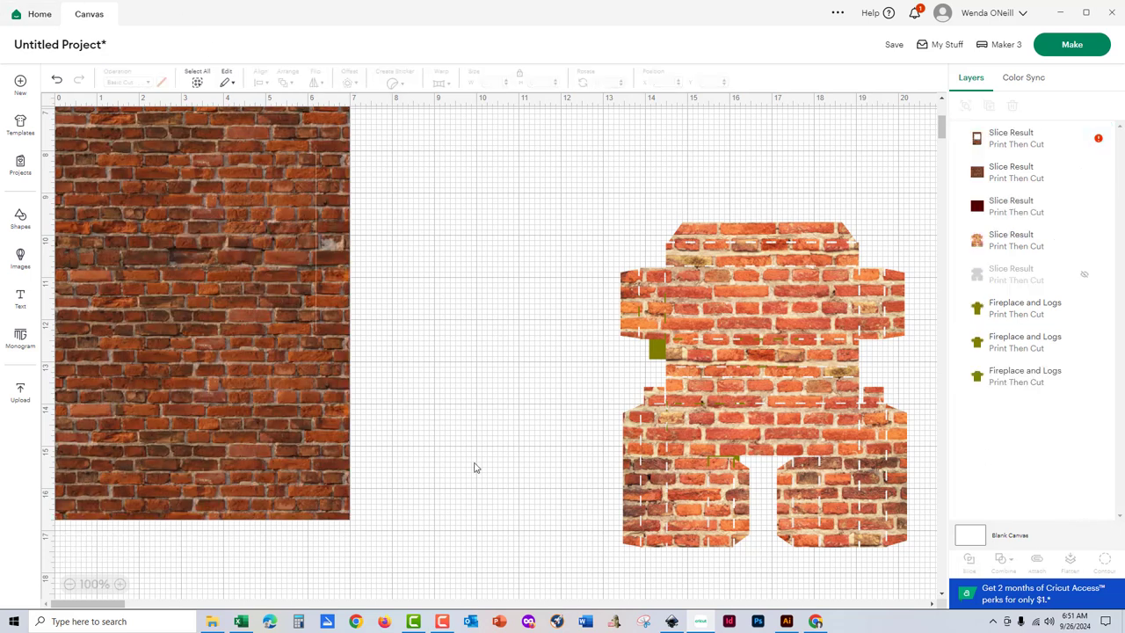
{"action": "left_click_drag", "start_coordinate": [226, 272], "coordinate": [472, 296]}
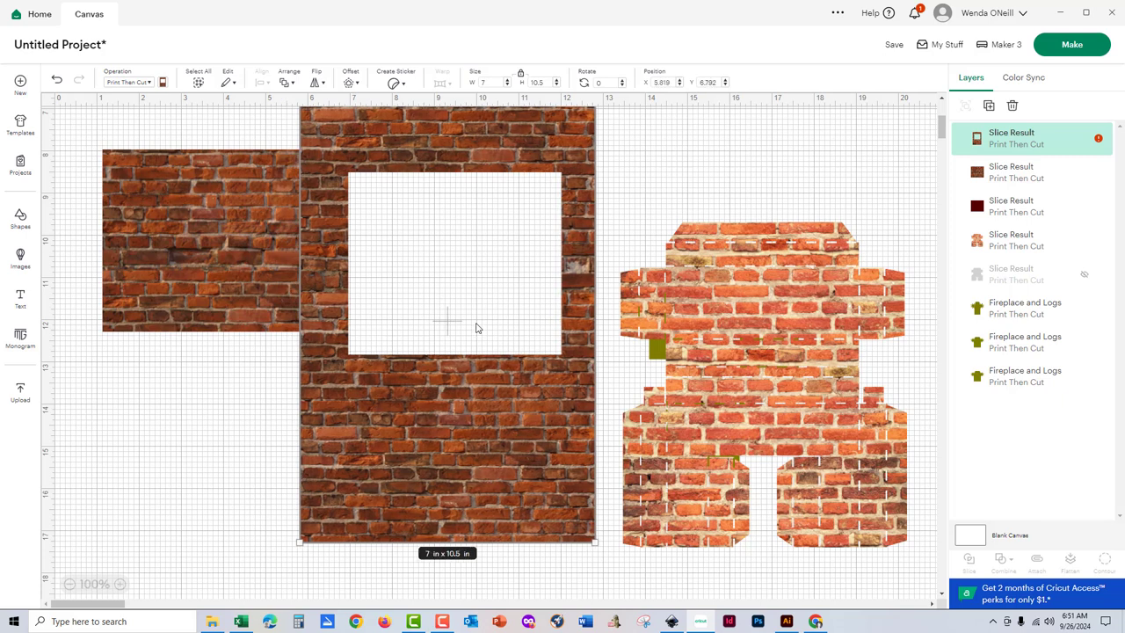
{"action": "key", "text": "Delete"}
{"action": "left_click_drag", "start_coordinate": [244, 267], "coordinate": [514, 461]}
{"action": "left_click", "coordinate": [275, 289]}
{"action": "mouse_move", "coordinate": [1088, 171]}
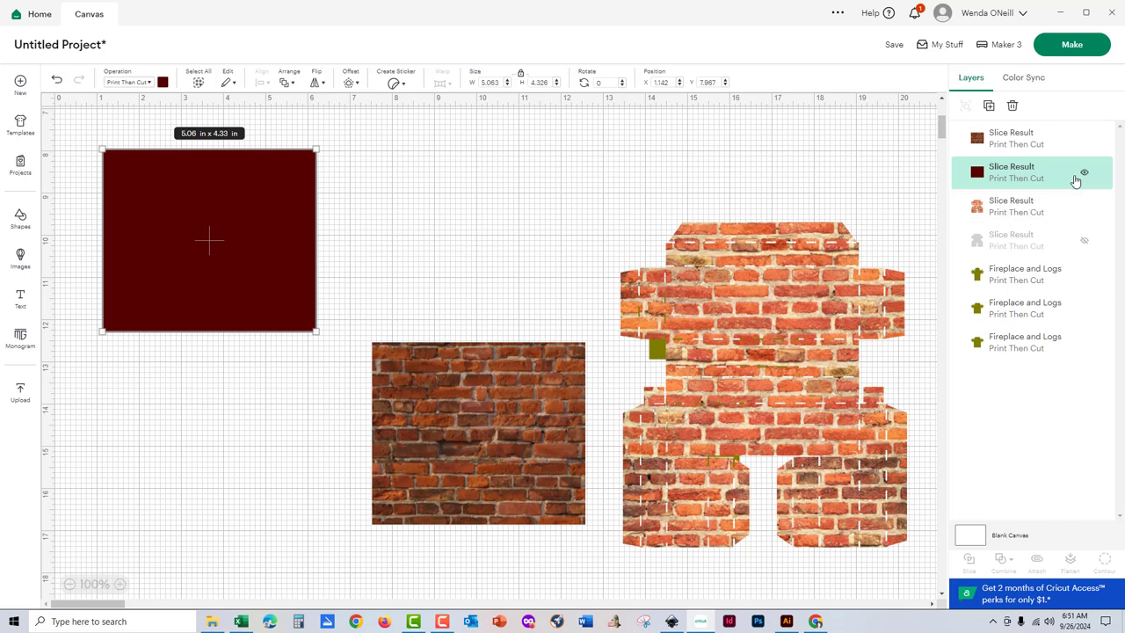
{"action": "left_click", "coordinate": [1086, 174]}
- Line the fireplace up over the dark brick square and move the green log shape aside
{"action": "left_click_drag", "start_coordinate": [744, 387], "coordinate": [496, 401]}
{"action": "left_click_drag", "start_coordinate": [595, 294], "coordinate": [163, 257]}
{"action": "left_click_drag", "start_coordinate": [331, 258], "coordinate": [810, 507]}
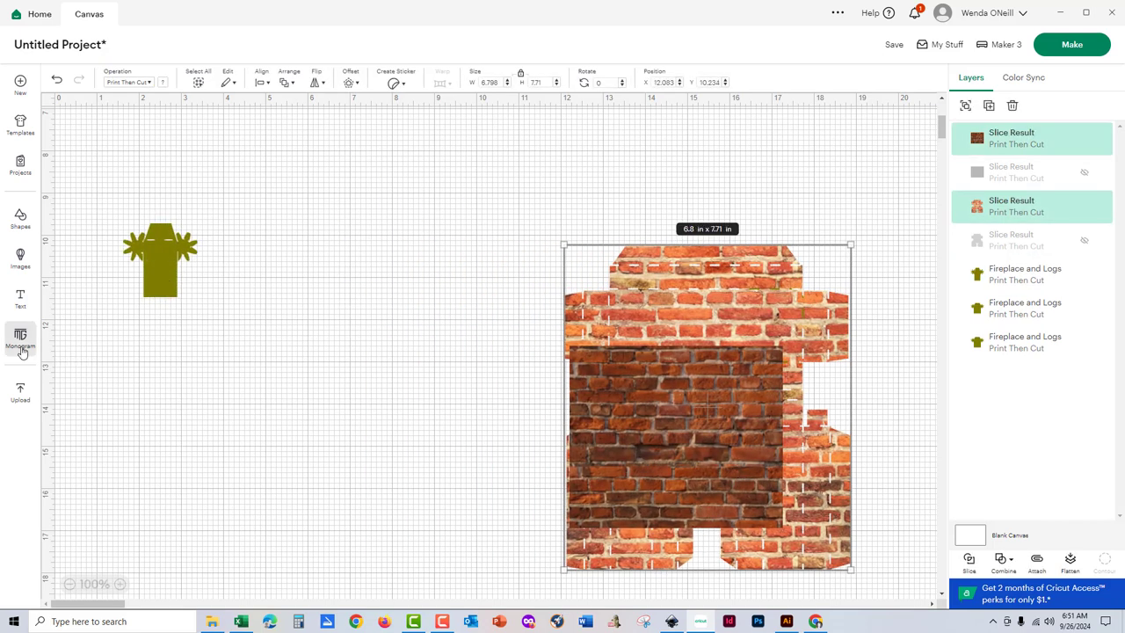
- Add the narrow log image to the canvas beside the green log shape
{"action": "left_click", "coordinate": [20, 392]}
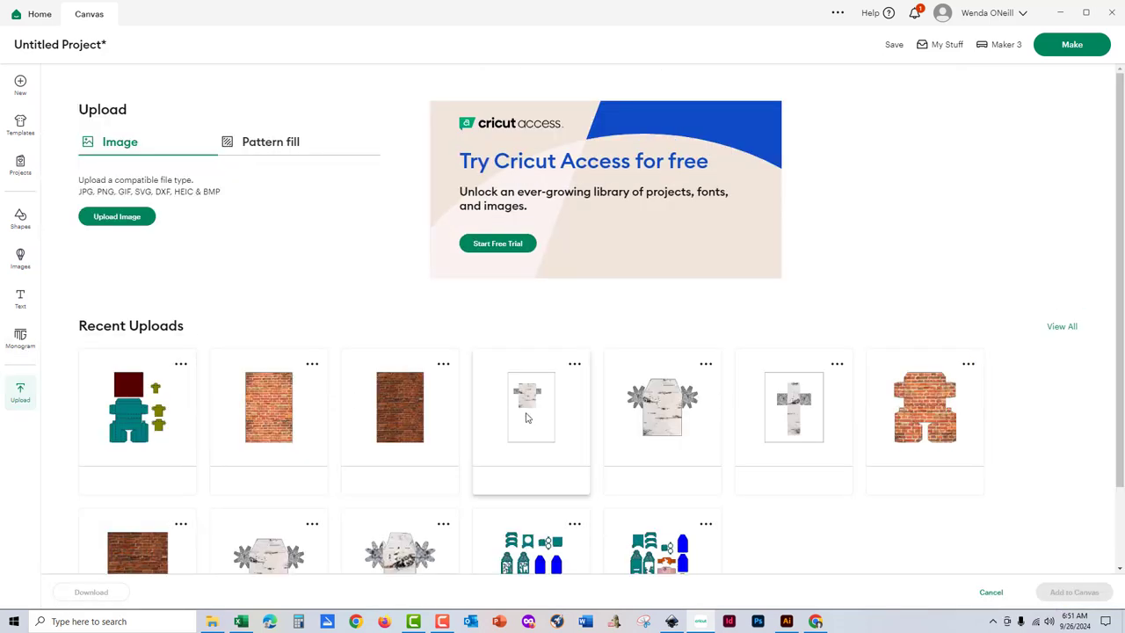
{"action": "left_click", "coordinate": [793, 413]}
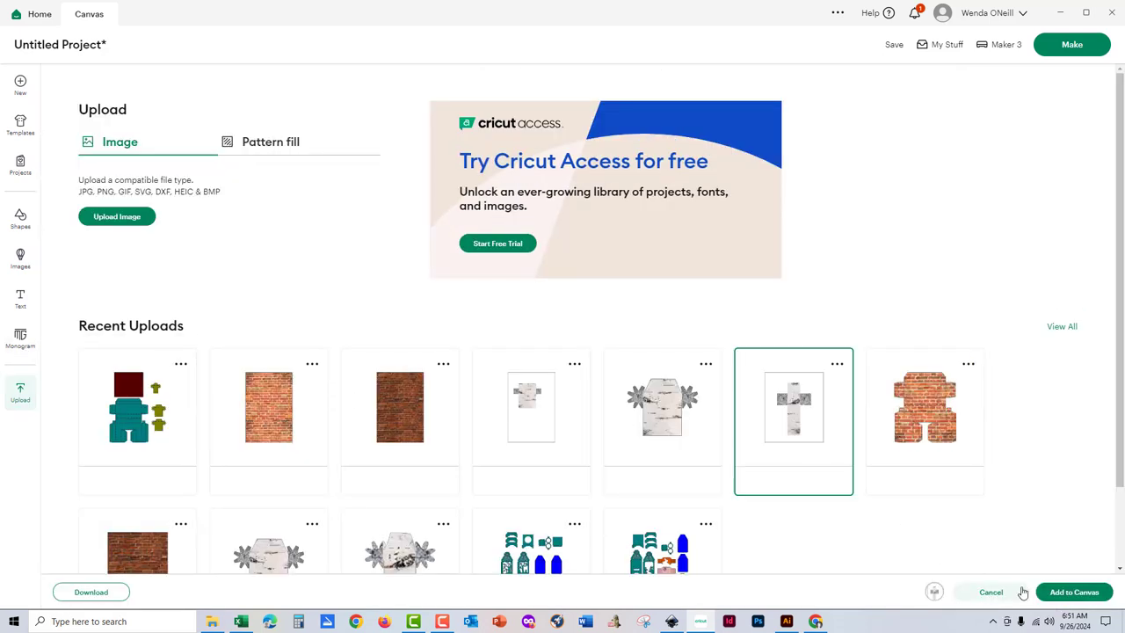
{"action": "left_click", "coordinate": [1068, 594]}
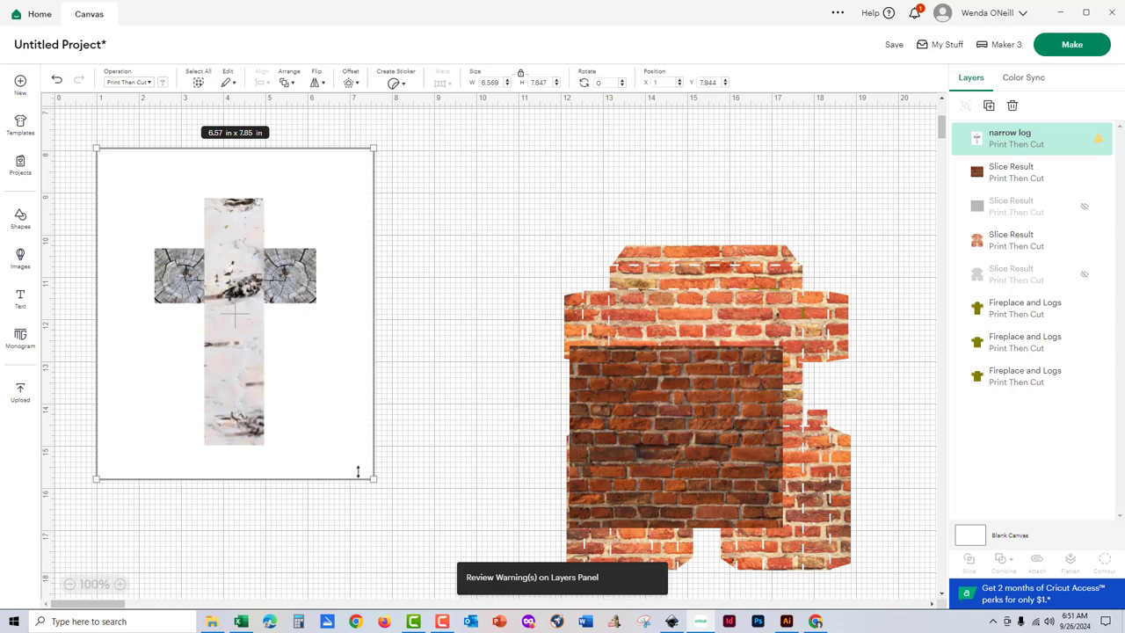
{"action": "left_click_drag", "start_coordinate": [230, 262], "coordinate": [338, 273]}
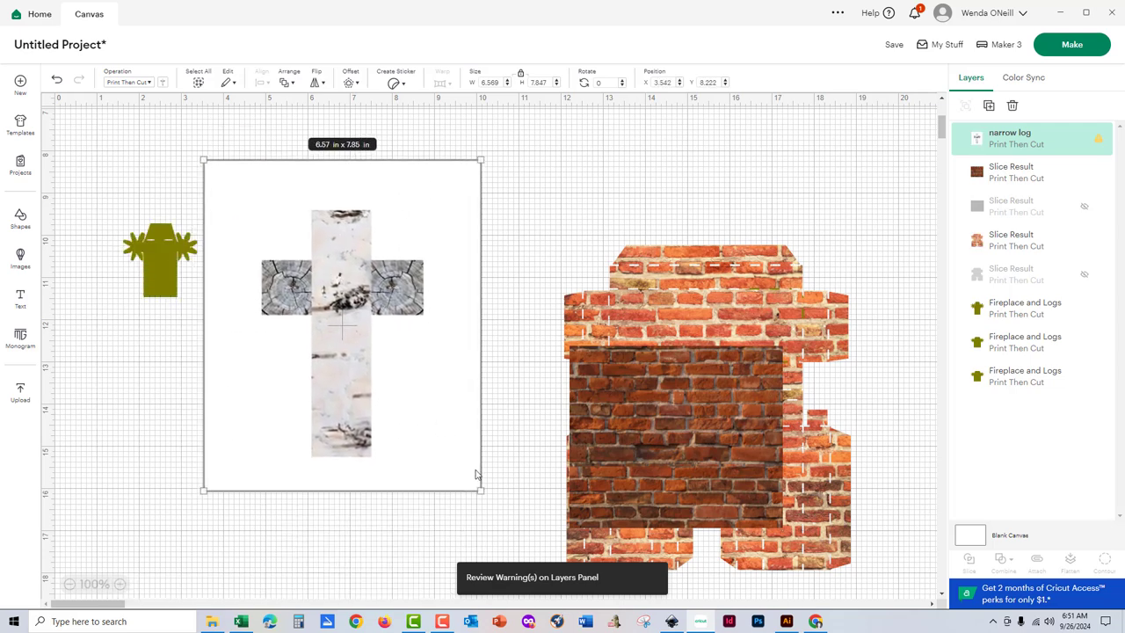
{"action": "left_click", "coordinate": [149, 262]}
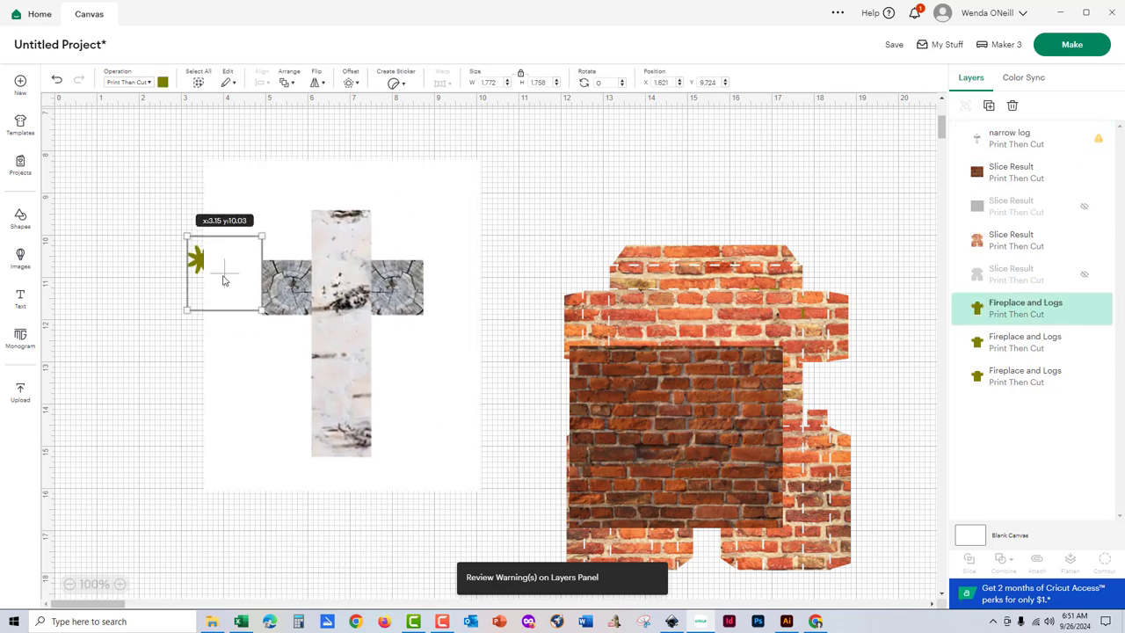
{"action": "left_click_drag", "start_coordinate": [222, 280], "coordinate": [185, 280]}
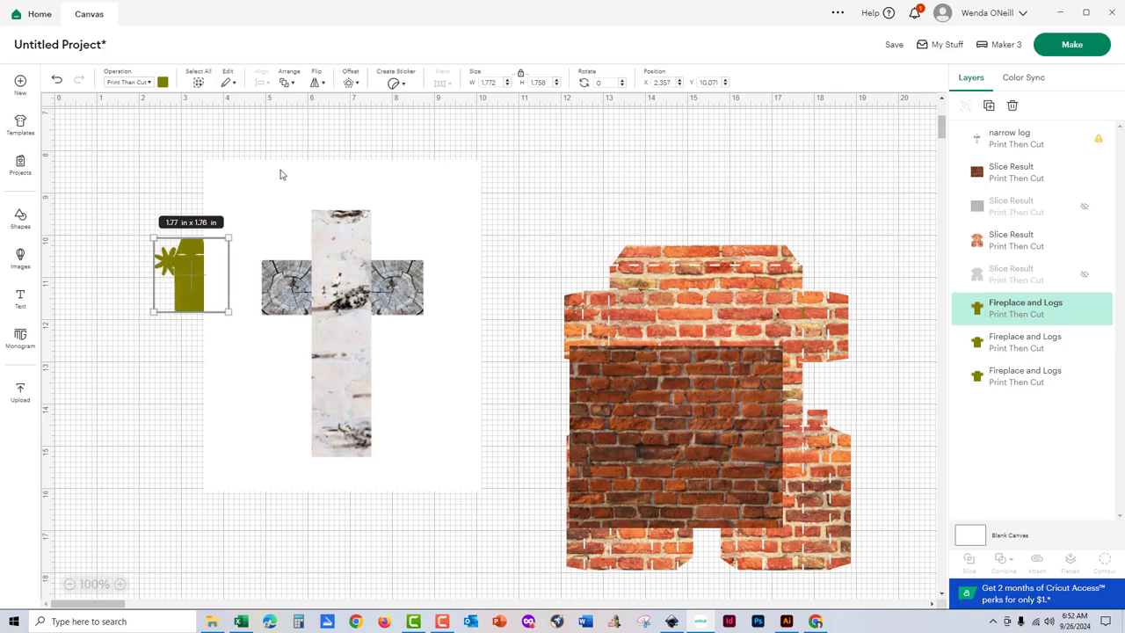
- Bring the green shape to front, centred on the log image shrunk to 3.82 by 4.56 inches
{"action": "left_click", "coordinate": [286, 82]}
{"action": "left_click", "coordinate": [299, 108]}
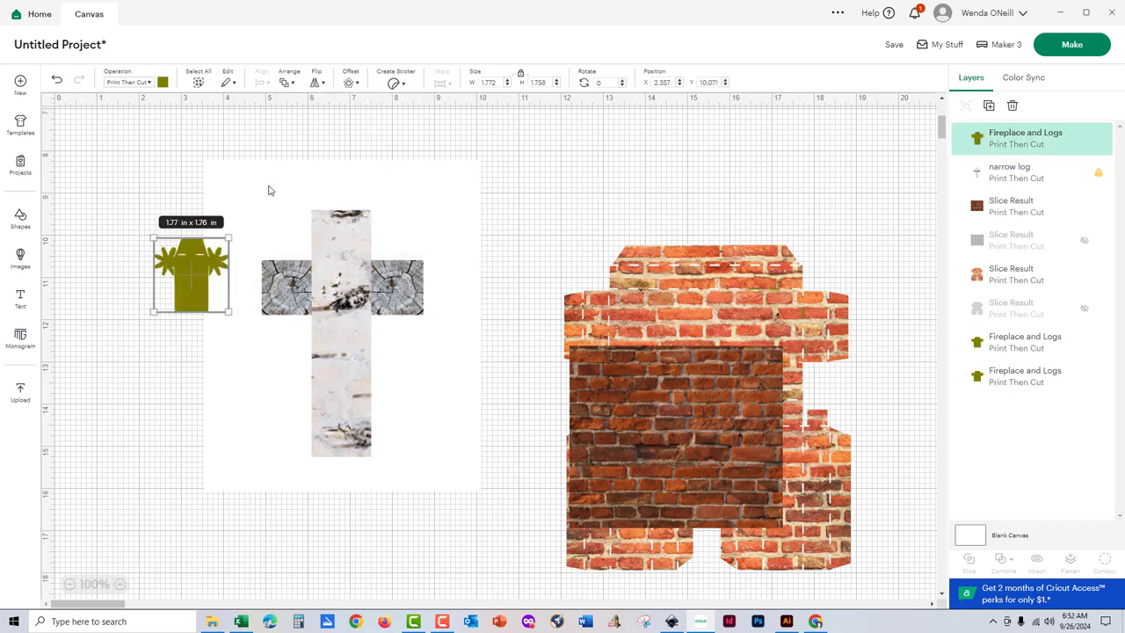
{"action": "left_click_drag", "start_coordinate": [202, 280], "coordinate": [343, 302]}
{"action": "left_click", "coordinate": [453, 478]}
{"action": "left_click_drag", "start_coordinate": [480, 490], "coordinate": [290, 255]}
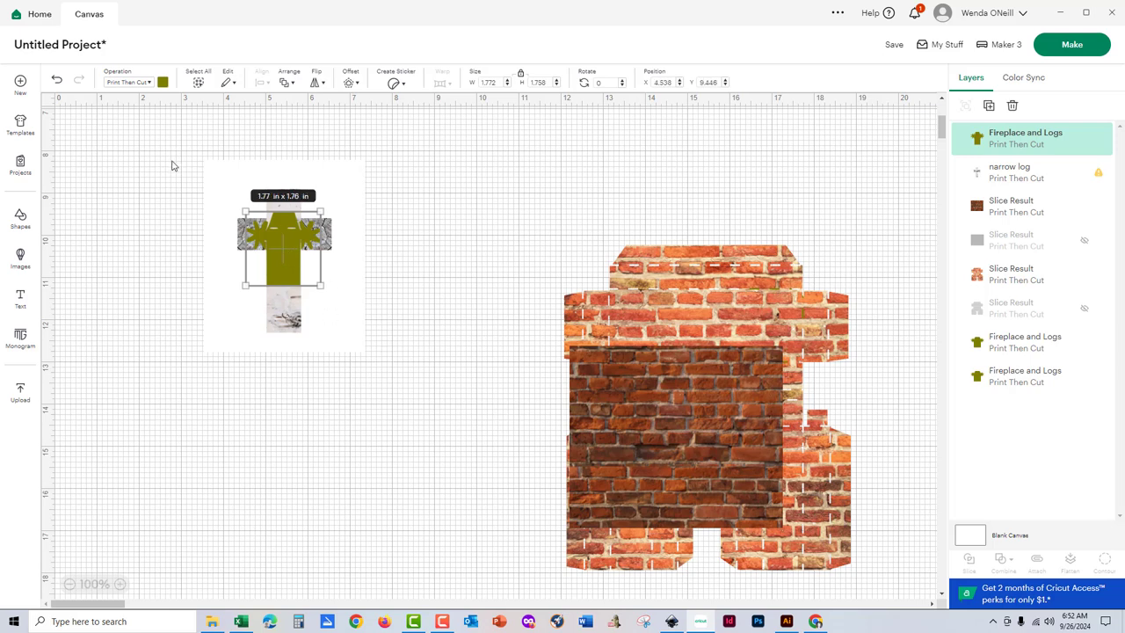
{"action": "left_click_drag", "start_coordinate": [170, 156], "coordinate": [408, 392]}
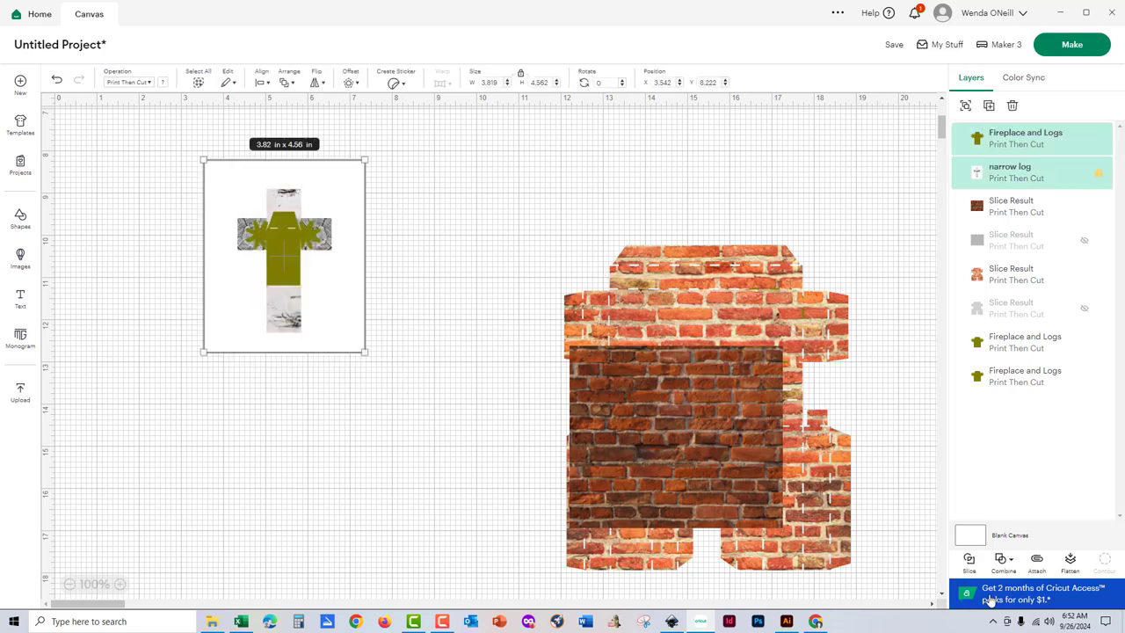
- Slice the log image with the green shape, delete the white cross piece, and hide the green leftover
{"action": "left_click", "coordinate": [968, 562]}
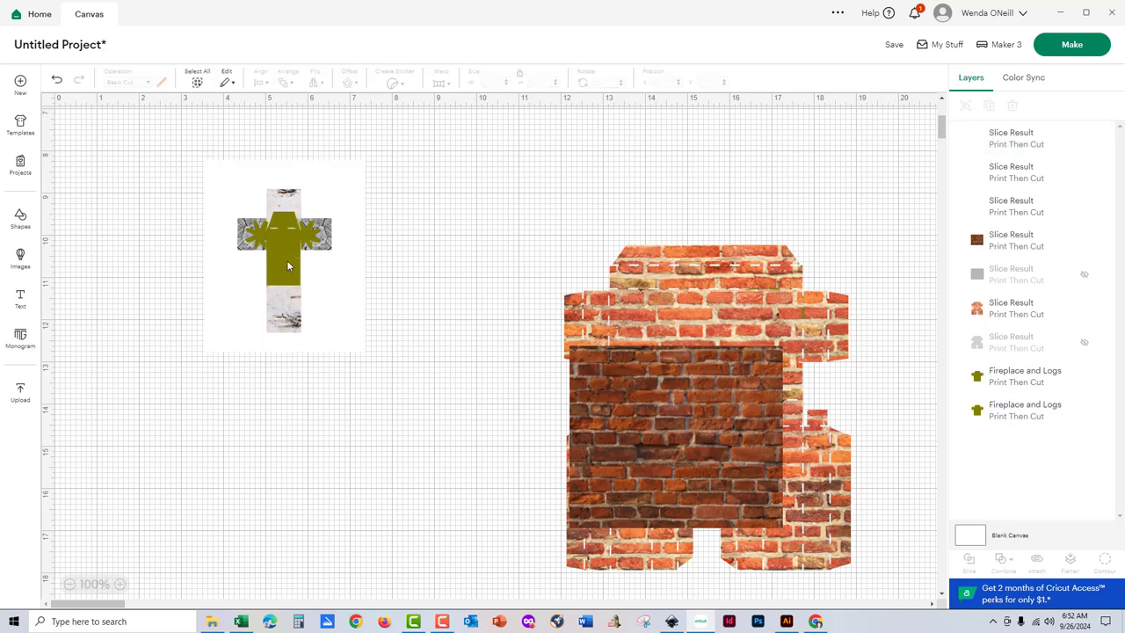
{"action": "left_click_drag", "start_coordinate": [287, 265], "coordinate": [464, 261]}
{"action": "left_click", "coordinate": [343, 267]}
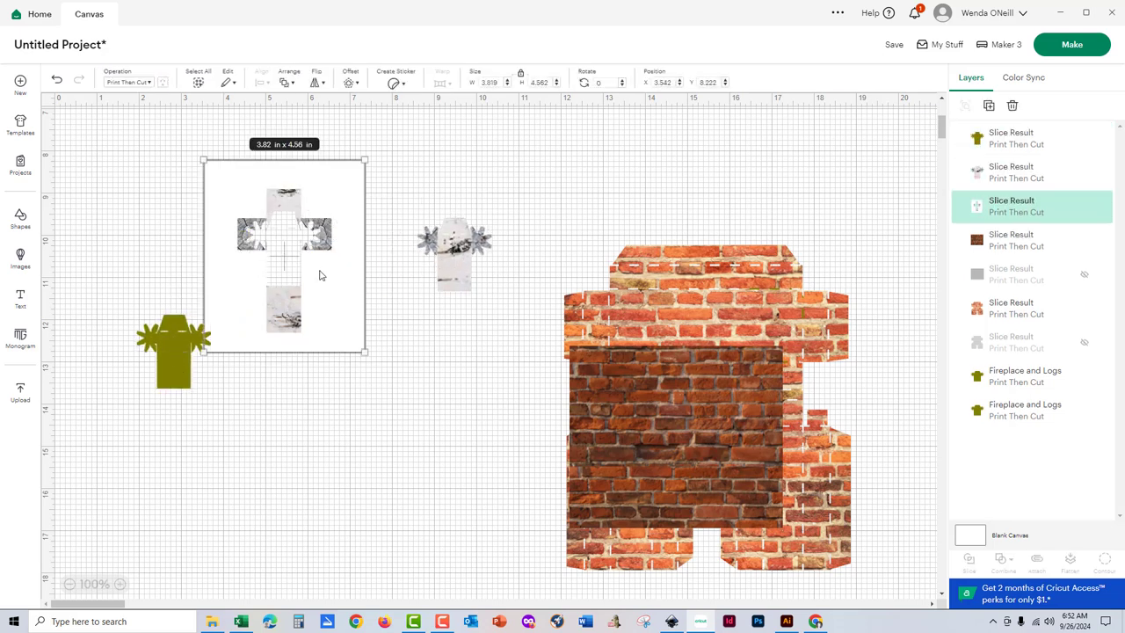
{"action": "key", "text": "Delete"}
{"action": "left_click", "coordinate": [173, 356]}
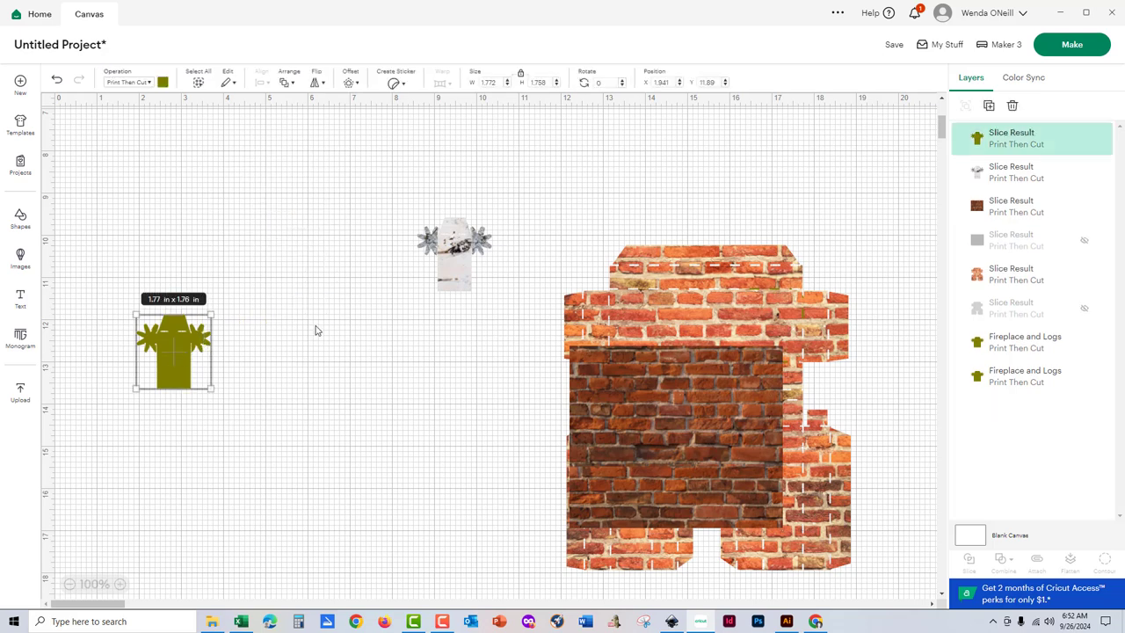
{"action": "left_click", "coordinate": [1086, 142]}
- Rearrange the pieces: brick fireplace moved down-right, green shapes moved to the left
{"action": "left_click_drag", "start_coordinate": [649, 455], "coordinate": [424, 505]}
{"action": "left_click_drag", "start_coordinate": [675, 435], "coordinate": [458, 490]}
{"action": "left_click_drag", "start_coordinate": [708, 430], "coordinate": [190, 371]}
{"action": "left_click_drag", "start_coordinate": [333, 339], "coordinate": [572, 521]}
{"action": "left_click_drag", "start_coordinate": [520, 490], "coordinate": [846, 572]}
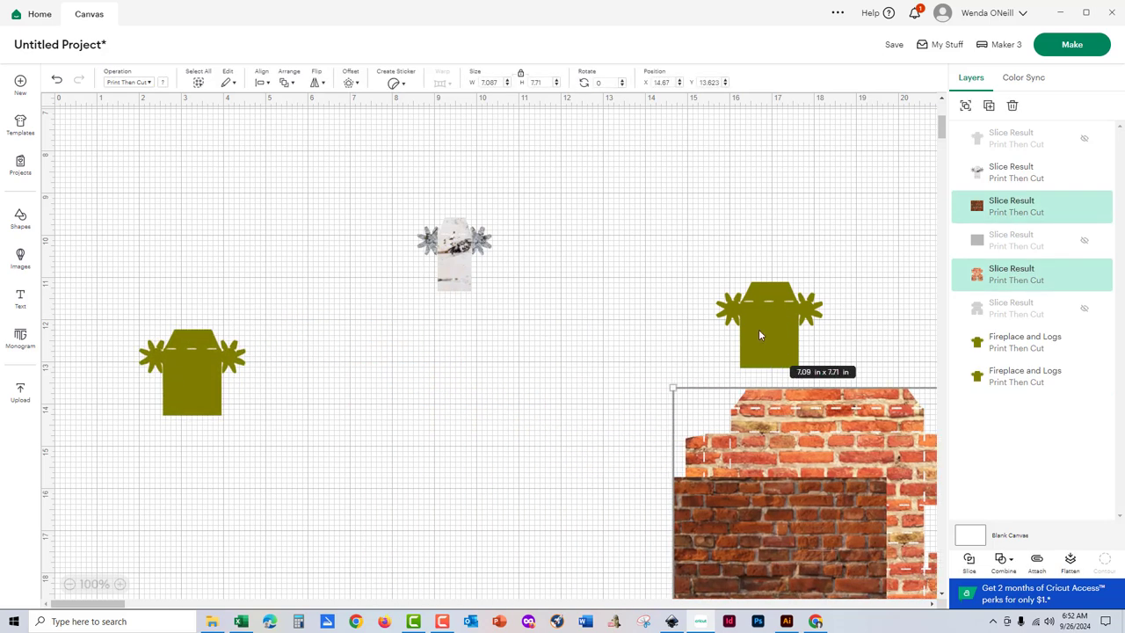
{"action": "left_click_drag", "start_coordinate": [769, 334], "coordinate": [573, 342]}
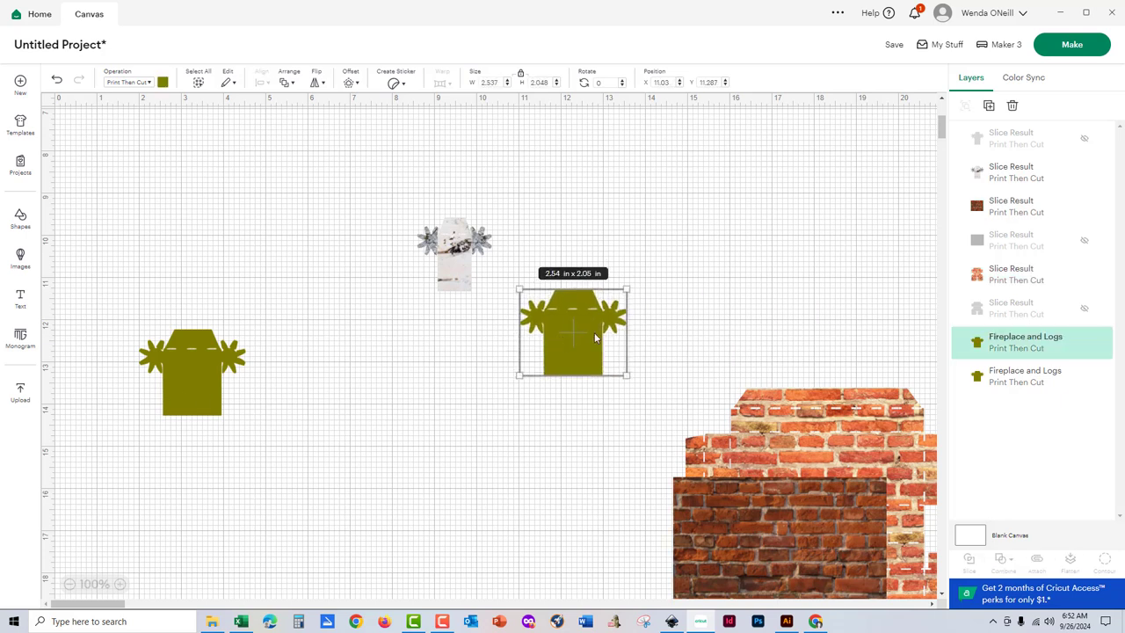
- Delete the extra olive fireplace piece and add the birch logs image to the canvas
{"action": "key", "text": "Delete"}
{"action": "left_click", "coordinate": [176, 383]}
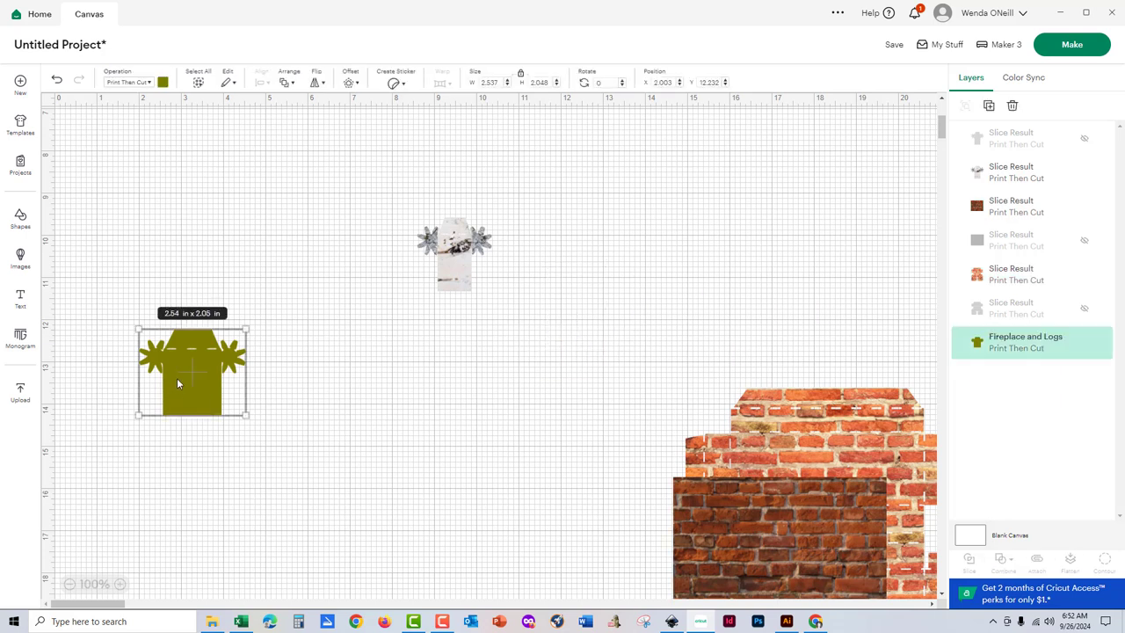
{"action": "left_click", "coordinate": [20, 392]}
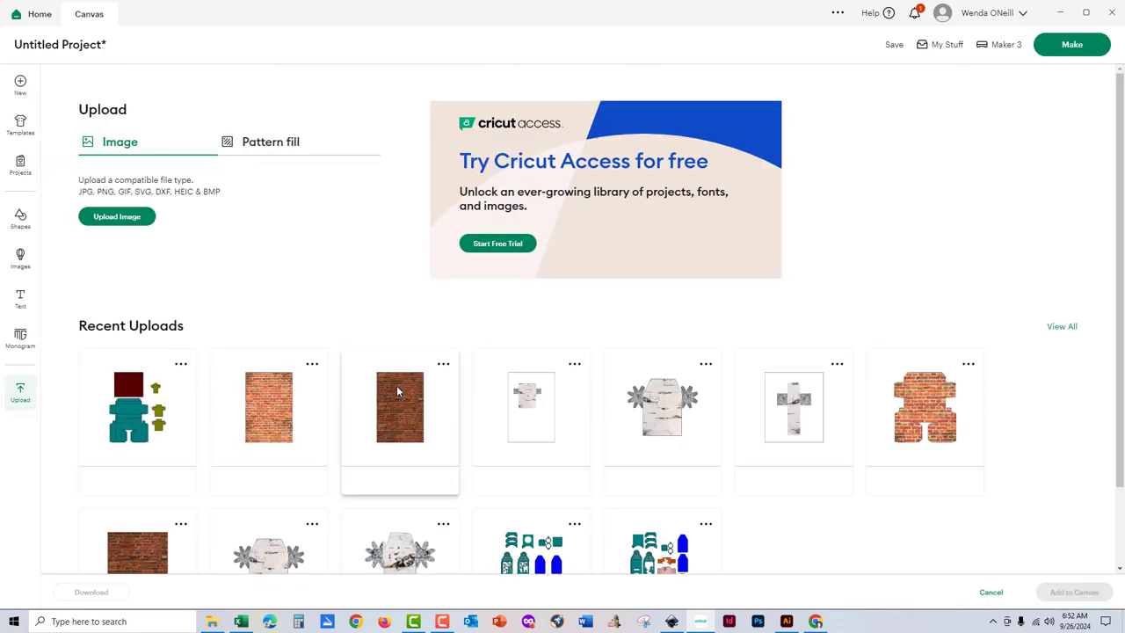
{"action": "left_click", "coordinate": [531, 409]}
{"action": "left_click", "coordinate": [1052, 595]}
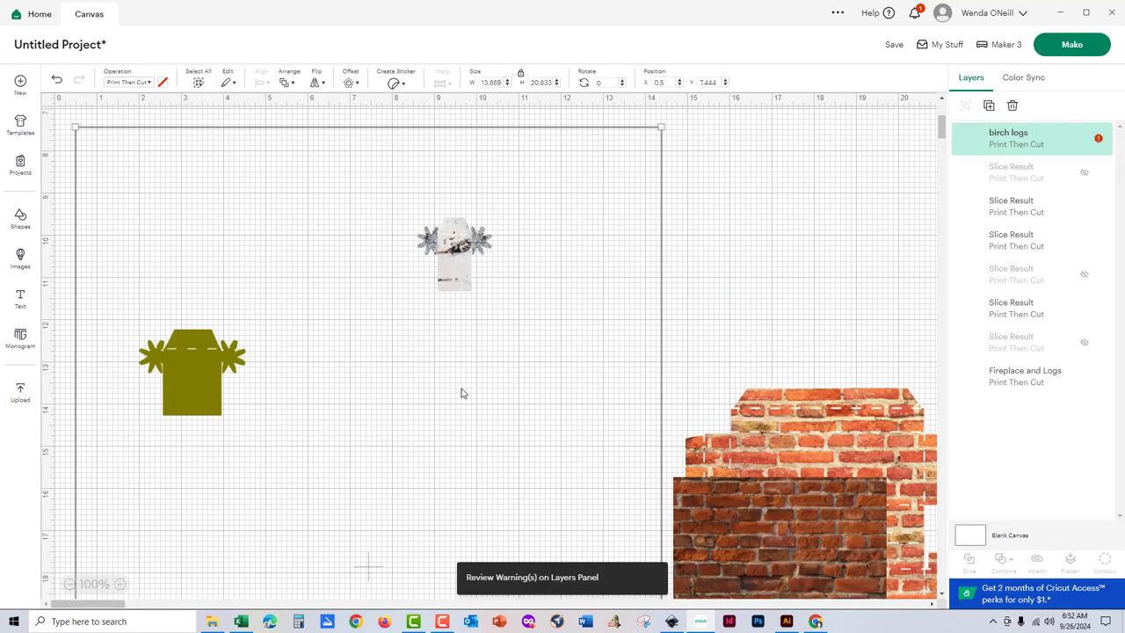
- Bring the Fireplace and Logs shape to the front and move it onto the birch image
{"action": "left_click_drag", "start_coordinate": [365, 366], "coordinate": [507, 348]}
{"action": "left_click", "coordinate": [175, 385]}
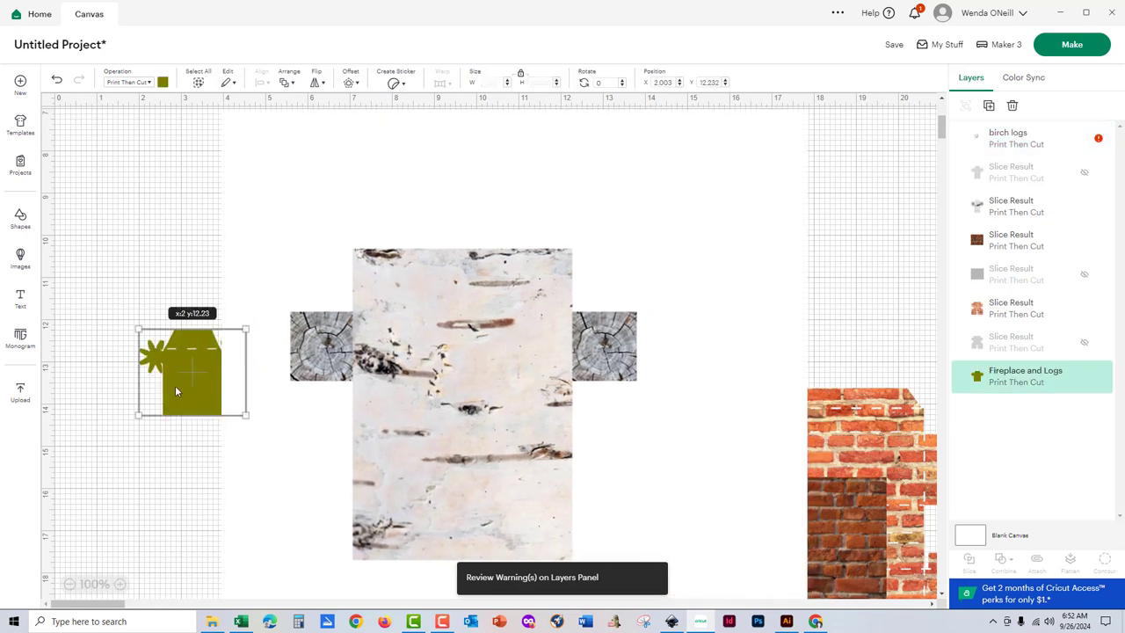
{"action": "left_click", "coordinate": [287, 84]}
{"action": "left_click", "coordinate": [299, 106]}
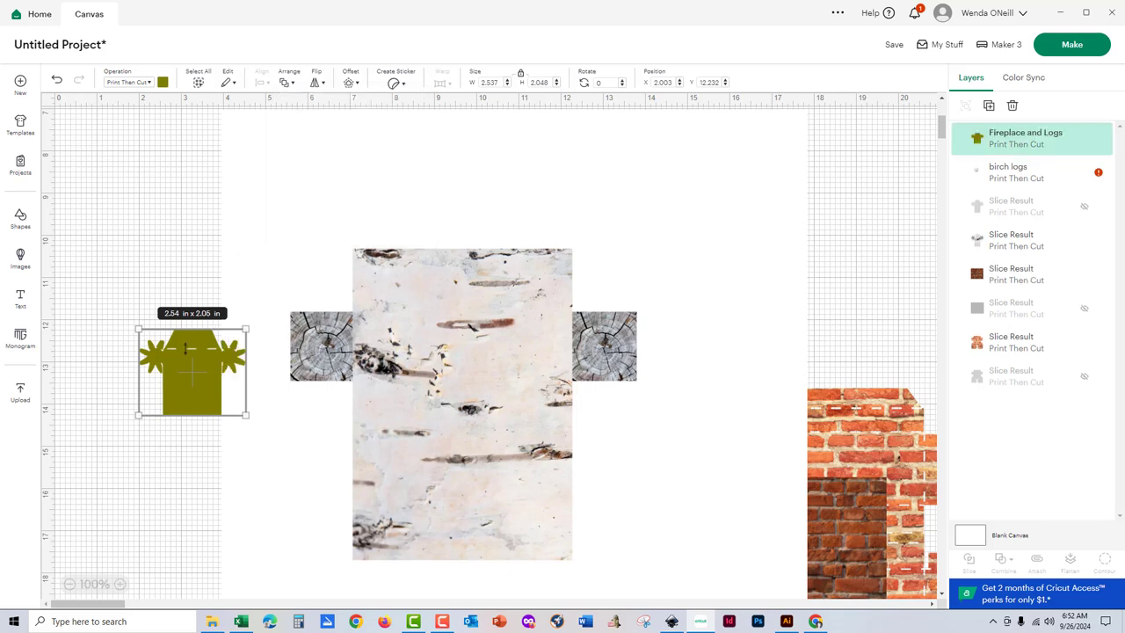
{"action": "left_click_drag", "start_coordinate": [178, 369], "coordinate": [421, 389]}
- Shrink the birch logs image to 3.99 by 5.99 inches beneath the olive shape
{"action": "left_click", "coordinate": [675, 403]}
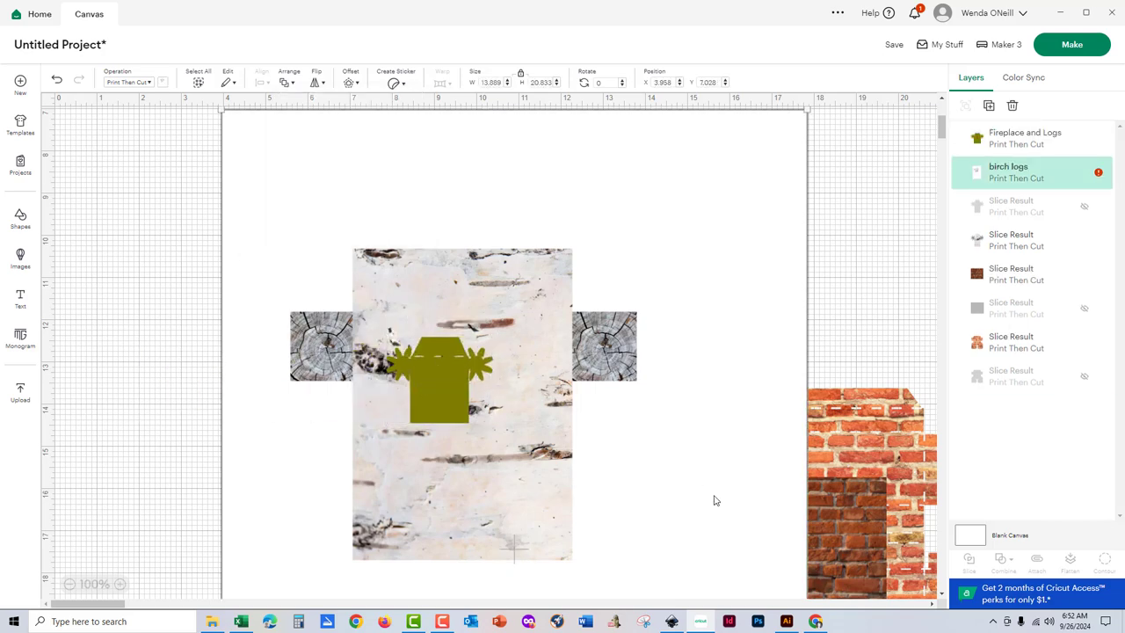
{"action": "scroll", "coordinate": [738, 518], "scroll_direction": "down", "scroll_amount": 3}
{"action": "scroll", "coordinate": [760, 536], "scroll_direction": "down", "scroll_amount": 2}
{"action": "scroll", "coordinate": [764, 545], "scroll_direction": "down", "scroll_amount": 2}
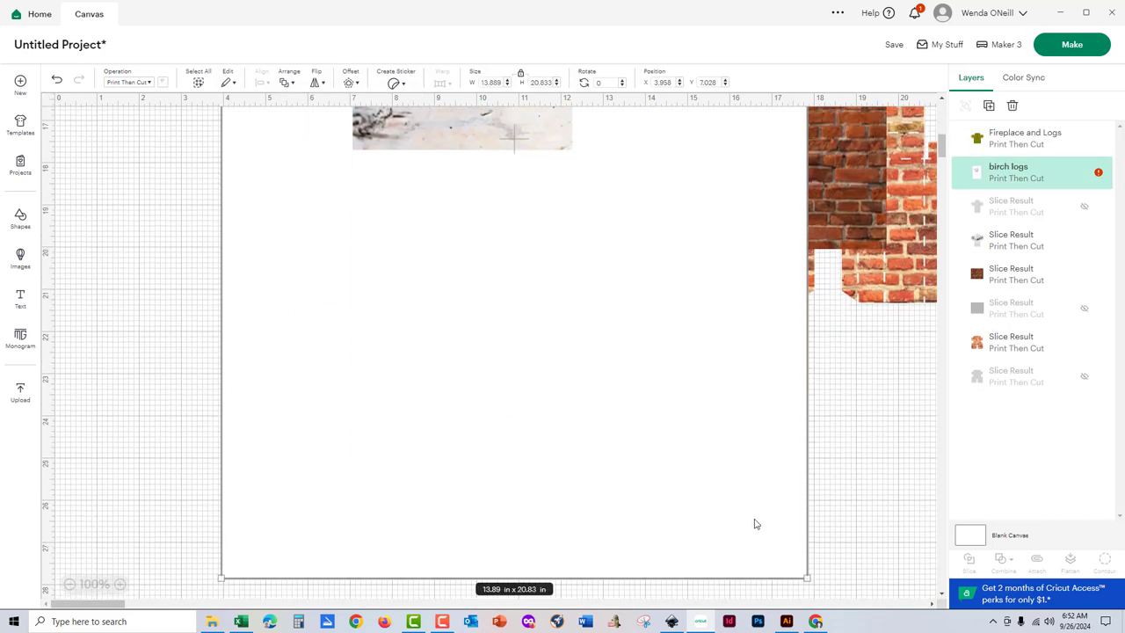
{"action": "scroll", "coordinate": [747, 510], "scroll_direction": "up", "scroll_amount": 5}
{"action": "scroll", "coordinate": [734, 457], "scroll_direction": "up", "scroll_amount": 3}
{"action": "left_click_drag", "start_coordinate": [802, 173], "coordinate": [563, 361]}
{"action": "left_click_drag", "start_coordinate": [688, 254], "coordinate": [540, 485]}
{"action": "left_click_drag", "start_coordinate": [511, 531], "coordinate": [553, 384]}
{"action": "left_click_drag", "start_coordinate": [590, 301], "coordinate": [508, 427]}
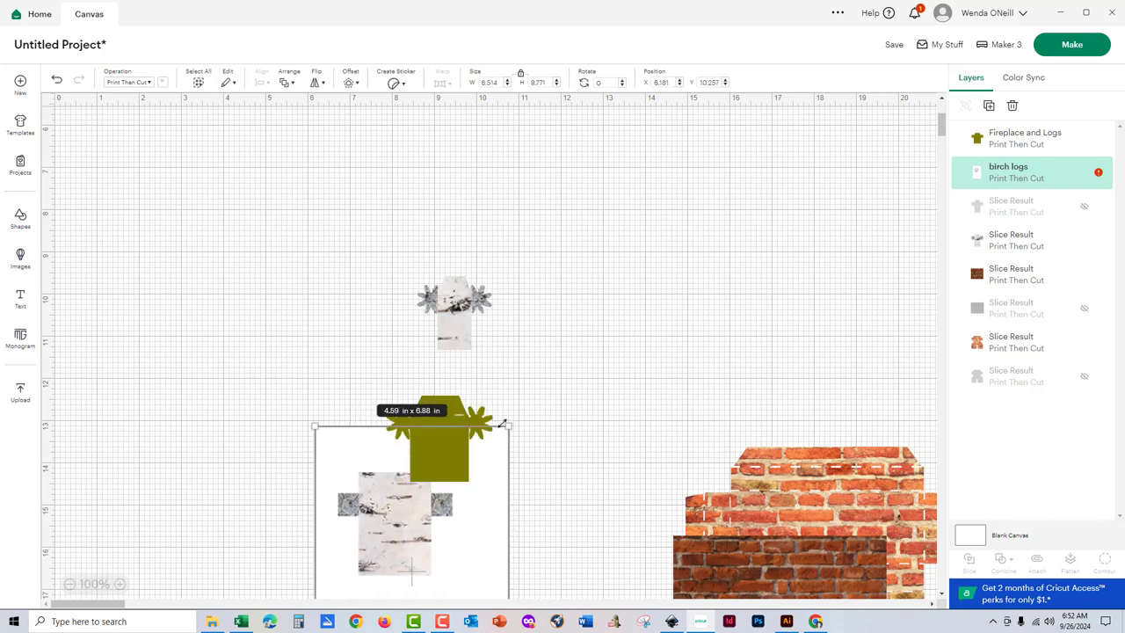
{"action": "left_click_drag", "start_coordinate": [495, 520], "coordinate": [530, 454]}
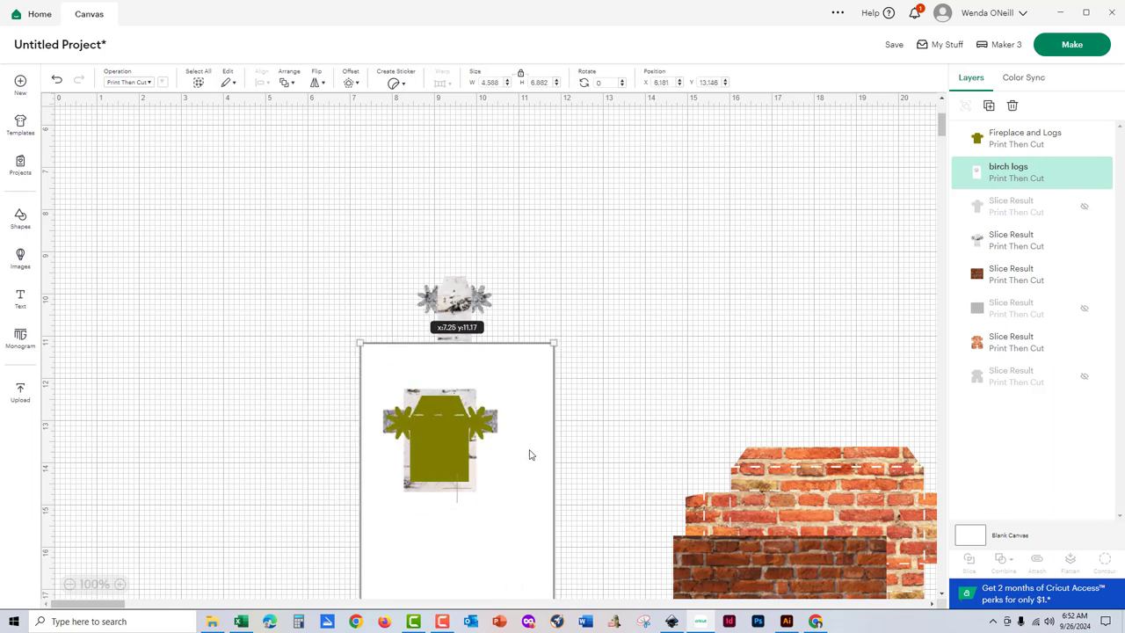
{"action": "mouse_move", "coordinate": [553, 342]}
{"action": "left_mouse_down"}
{"action": "mouse_move", "coordinate": [546, 360]}
{"action": "mouse_move", "coordinate": [552, 344]}
{"action": "left_mouse_up"}
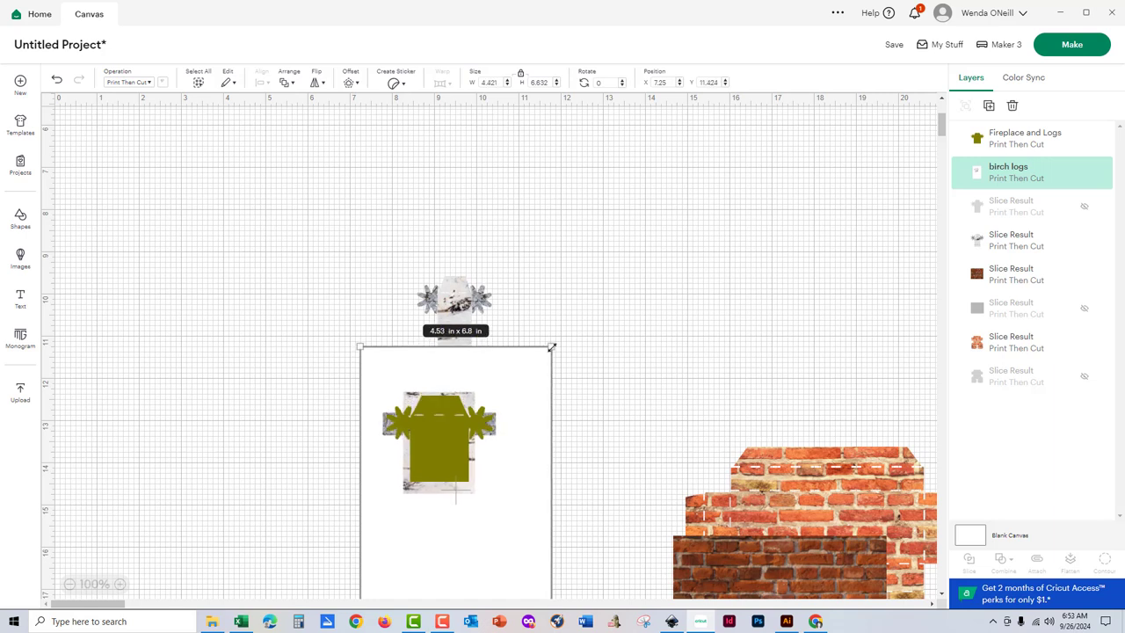
{"action": "left_click", "coordinate": [514, 461]}
{"action": "left_click_drag", "start_coordinate": [514, 461], "coordinate": [523, 459]}
{"action": "left_click_drag", "start_coordinate": [559, 344], "coordinate": [536, 387]}
- Position the fireplace shape over the birch image and slice the two together
{"action": "left_click_drag", "start_coordinate": [439, 446], "coordinate": [438, 477]}
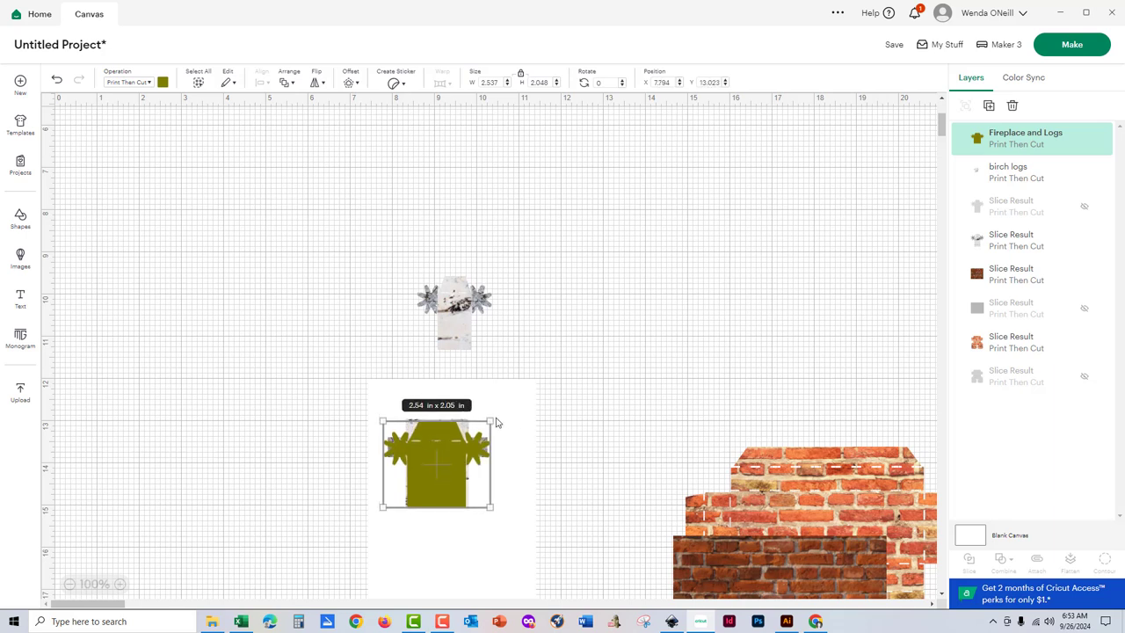
{"action": "left_click", "coordinate": [318, 385]}
{"action": "left_click_drag", "start_coordinate": [318, 386], "coordinate": [505, 519]}
{"action": "left_click", "coordinate": [969, 561]}
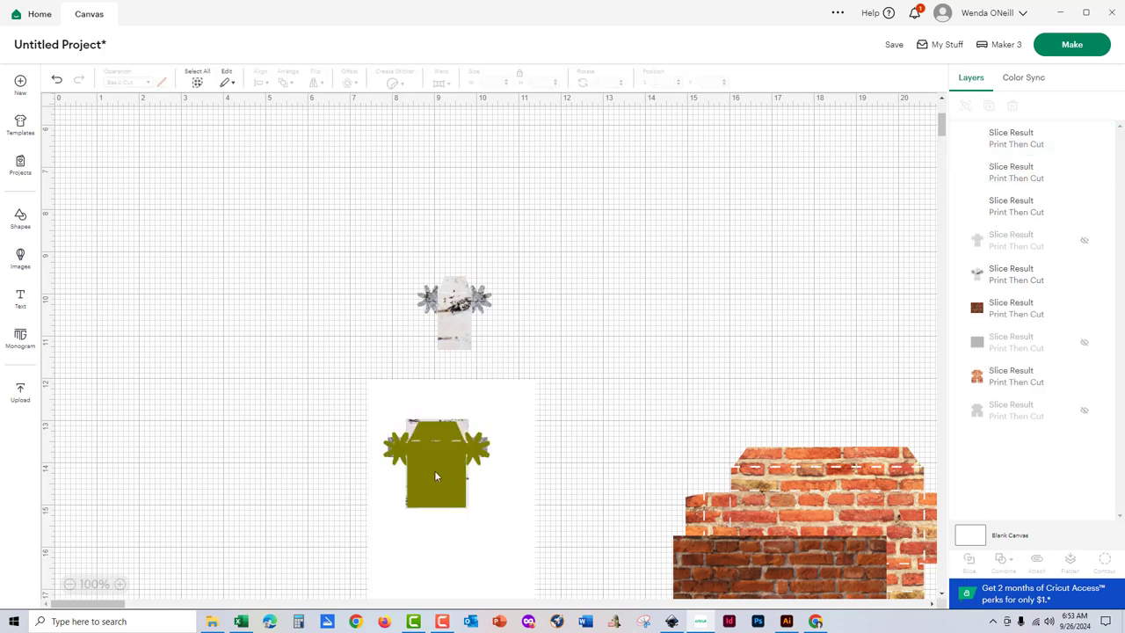
- Delete the white card slice, hide the olive slice, and duplicate the birch-bark log piece
{"action": "left_click_drag", "start_coordinate": [429, 468], "coordinate": [276, 341]}
{"action": "left_click", "coordinate": [435, 471]}
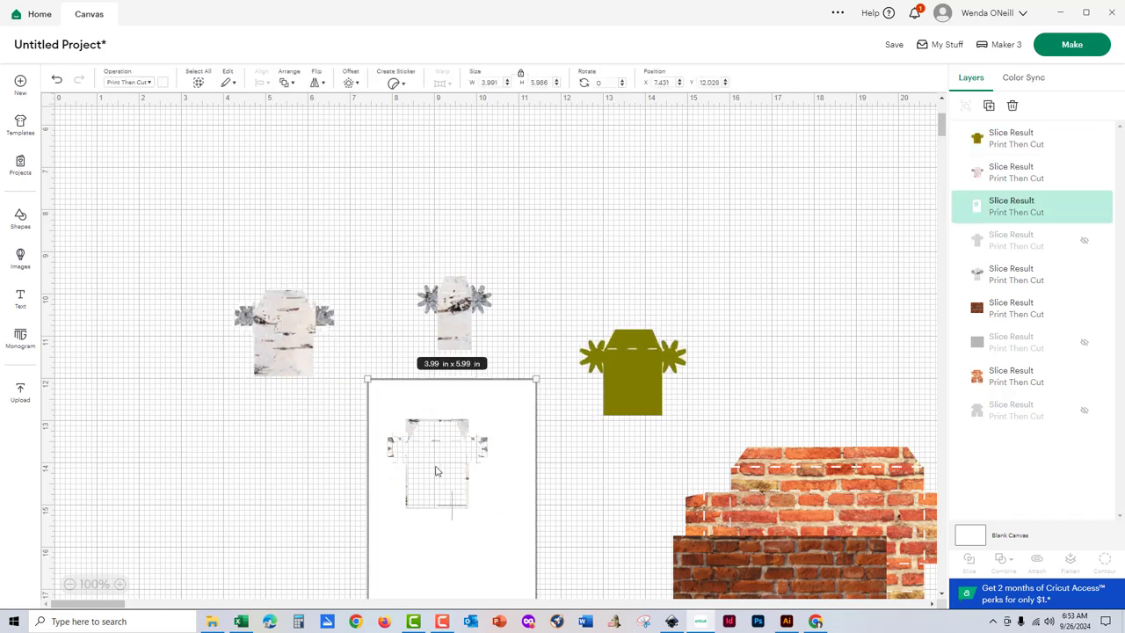
{"action": "key", "text": "Delete"}
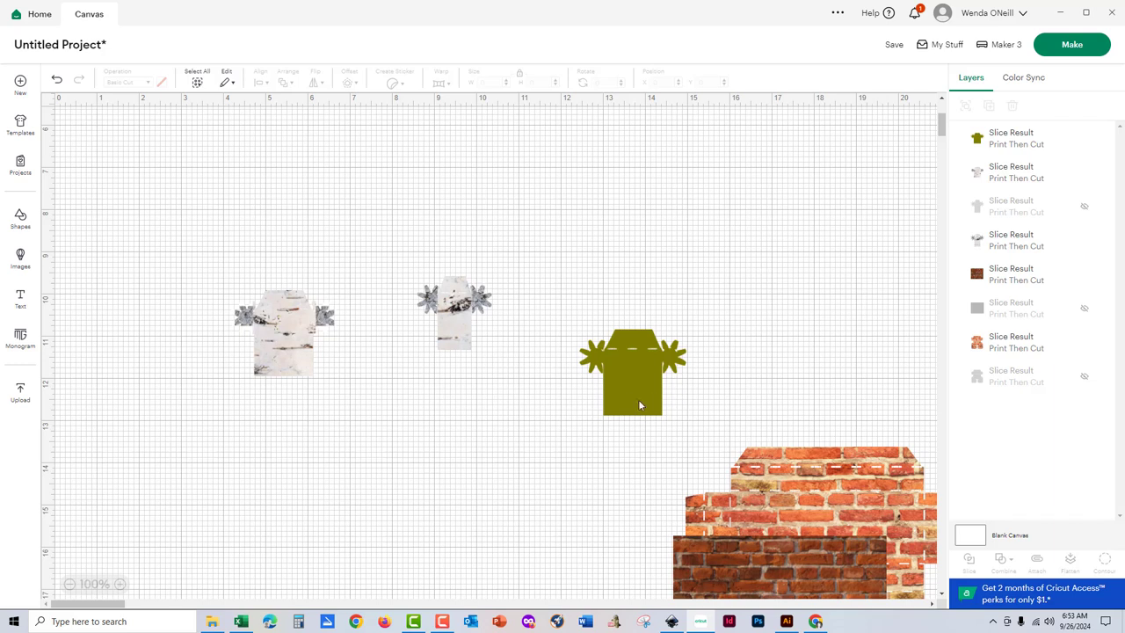
{"action": "left_click", "coordinate": [639, 404]}
{"action": "left_click", "coordinate": [1086, 143]}
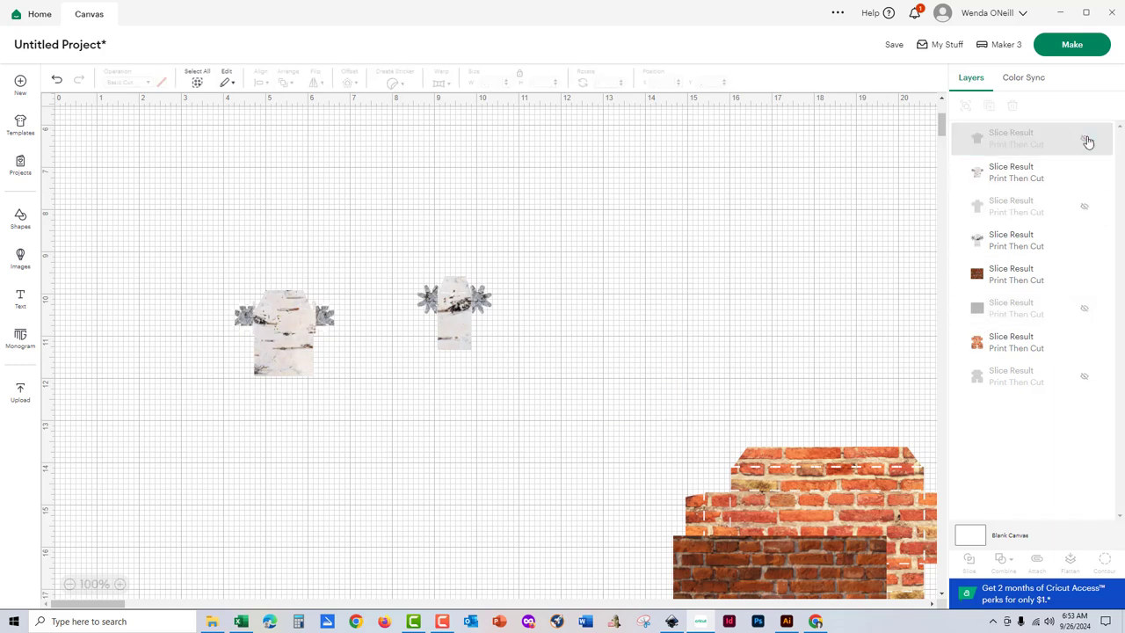
{"action": "left_click", "coordinate": [290, 353]}
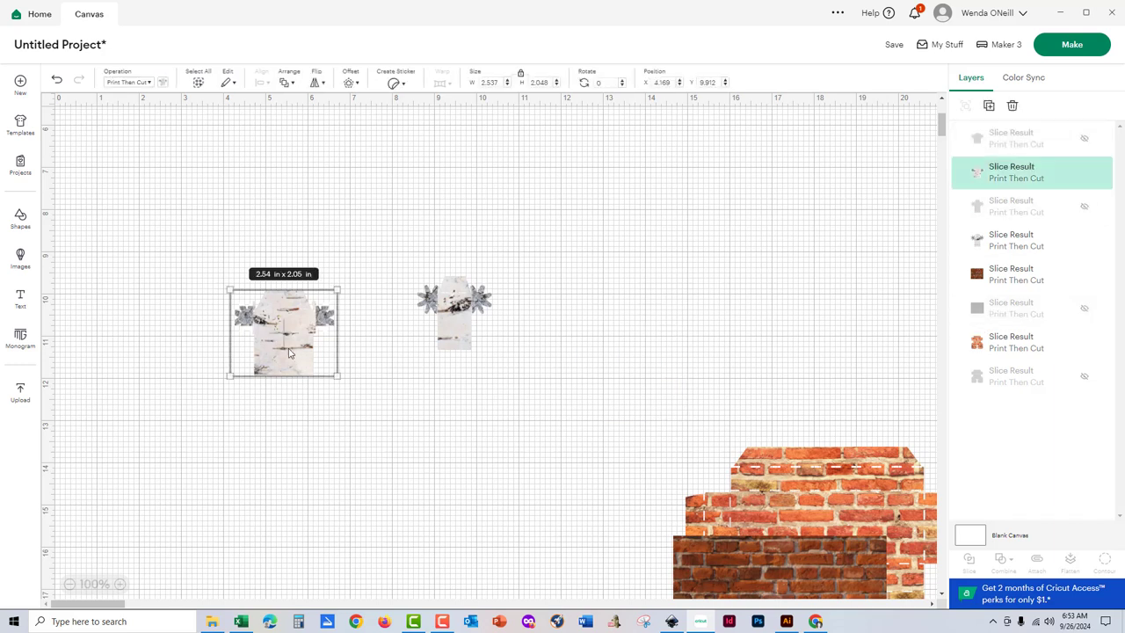
{"action": "key", "text": "ctrl+d"}
- Place the birch log copy, then print the brick sheet on the ET-8500 using the system dialog
{"action": "left_click_drag", "start_coordinate": [132, 167], "coordinate": [272, 444]}
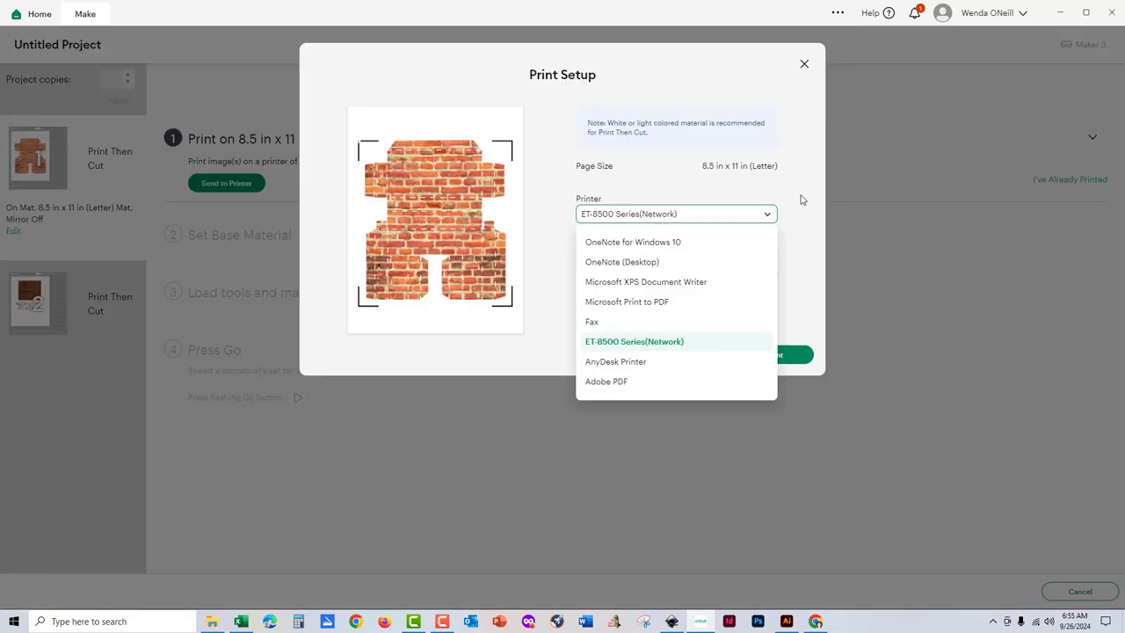
{"action": "left_click", "coordinate": [801, 199]}
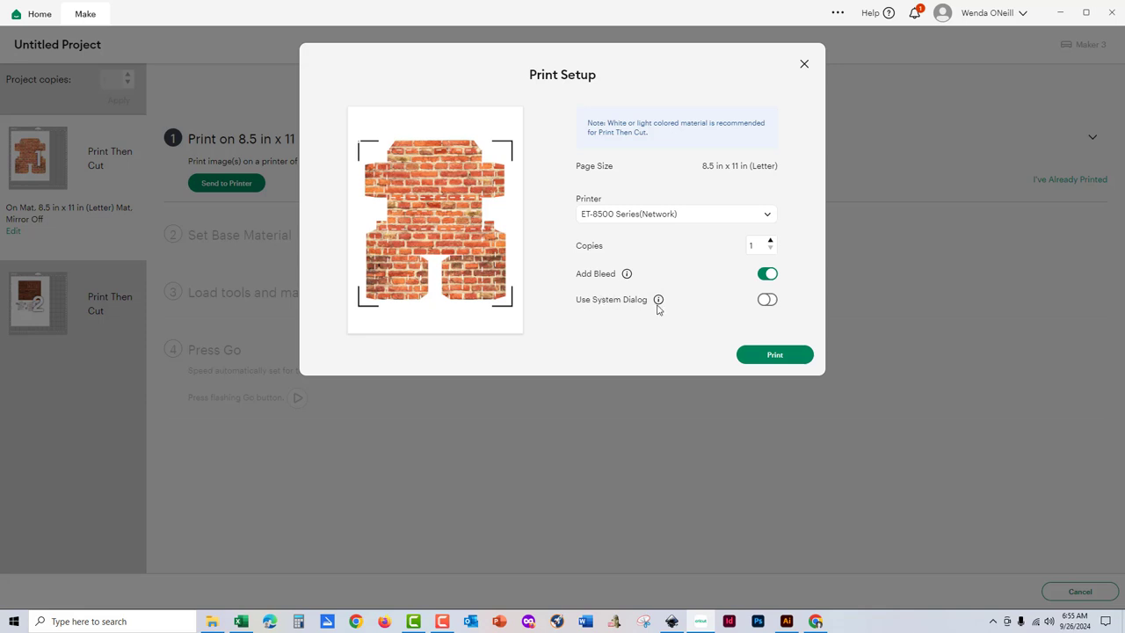
{"action": "left_click", "coordinate": [773, 300]}
{"action": "left_click", "coordinate": [777, 378]}
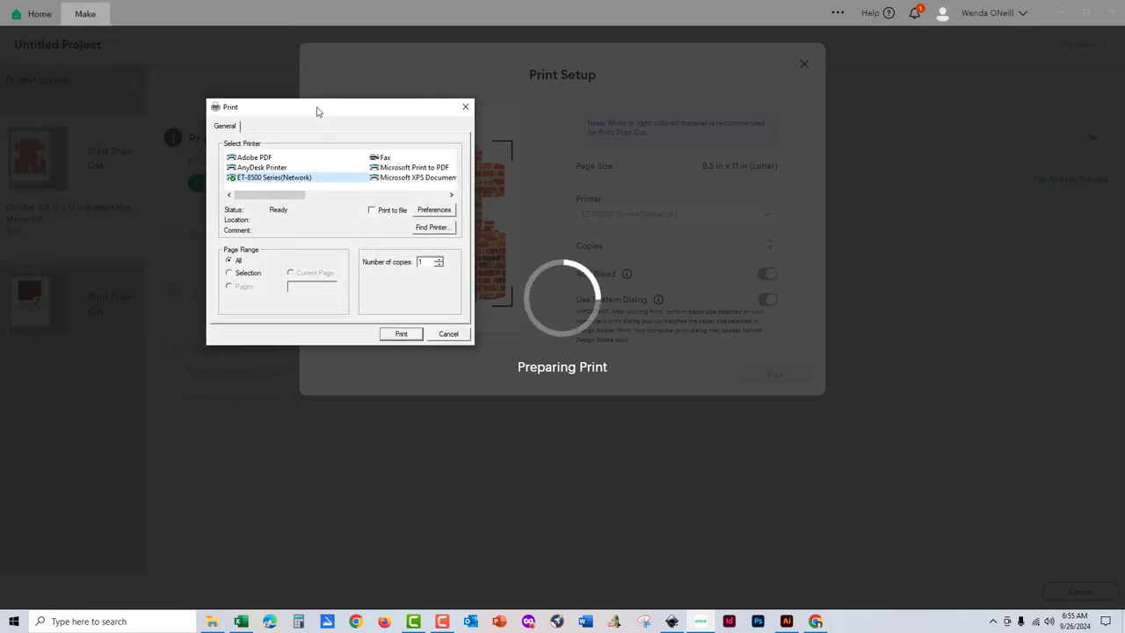
- Set the Epson printer to Rear Paper Feeder, Presentation Paper Matte and High quality, then confirm
{"action": "left_click", "coordinate": [433, 210]}
{"action": "left_click", "coordinate": [439, 190]}
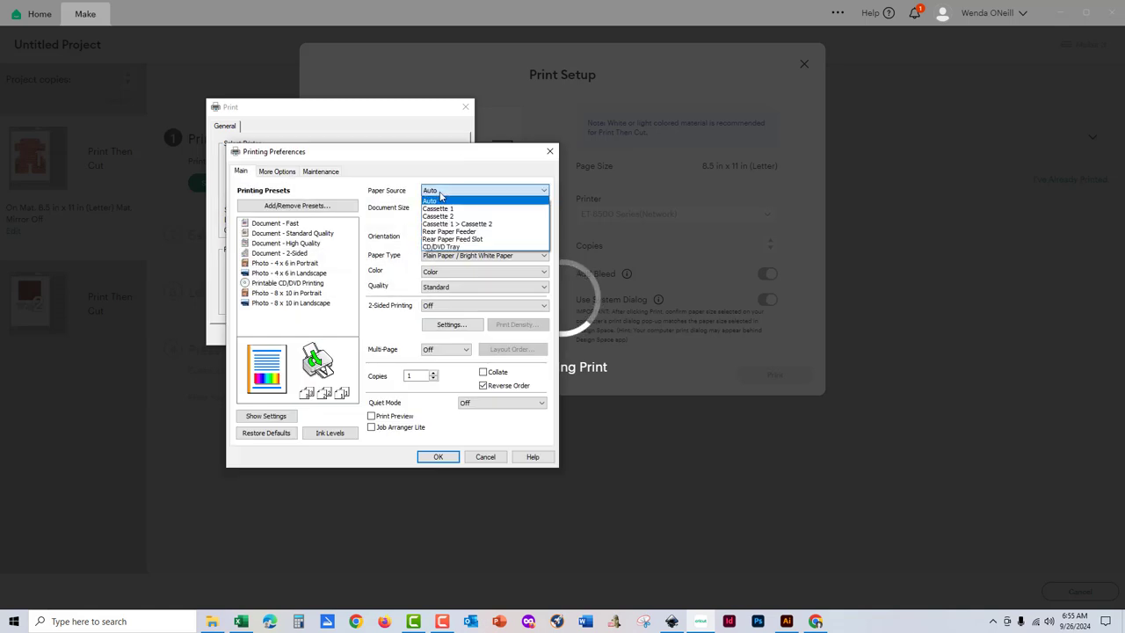
{"action": "left_click", "coordinate": [450, 231]}
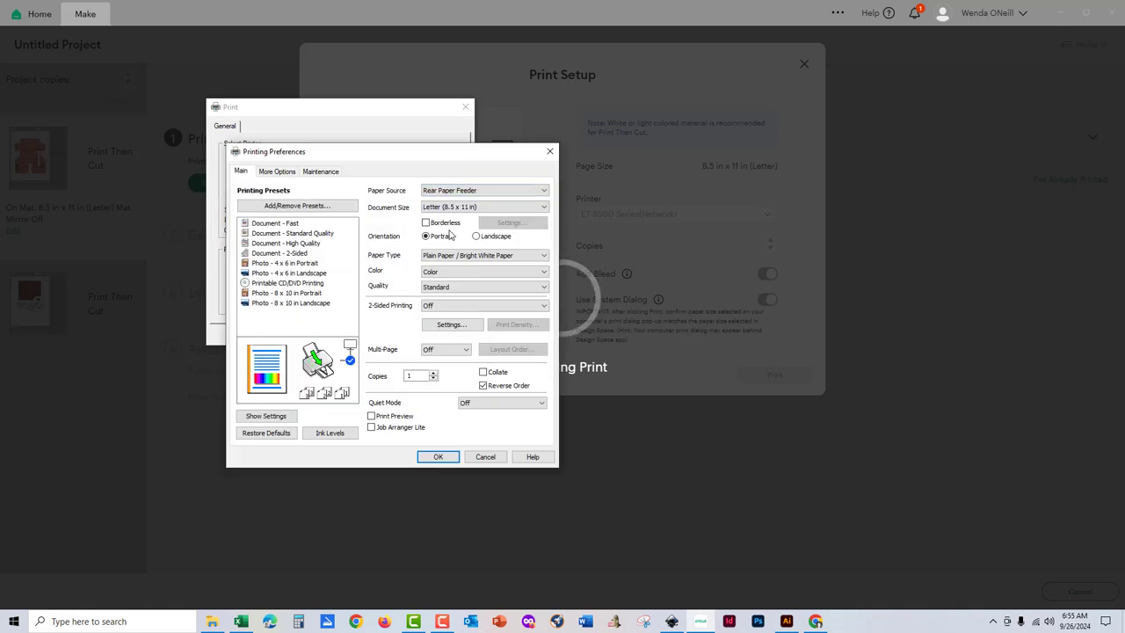
{"action": "left_click", "coordinate": [450, 256]}
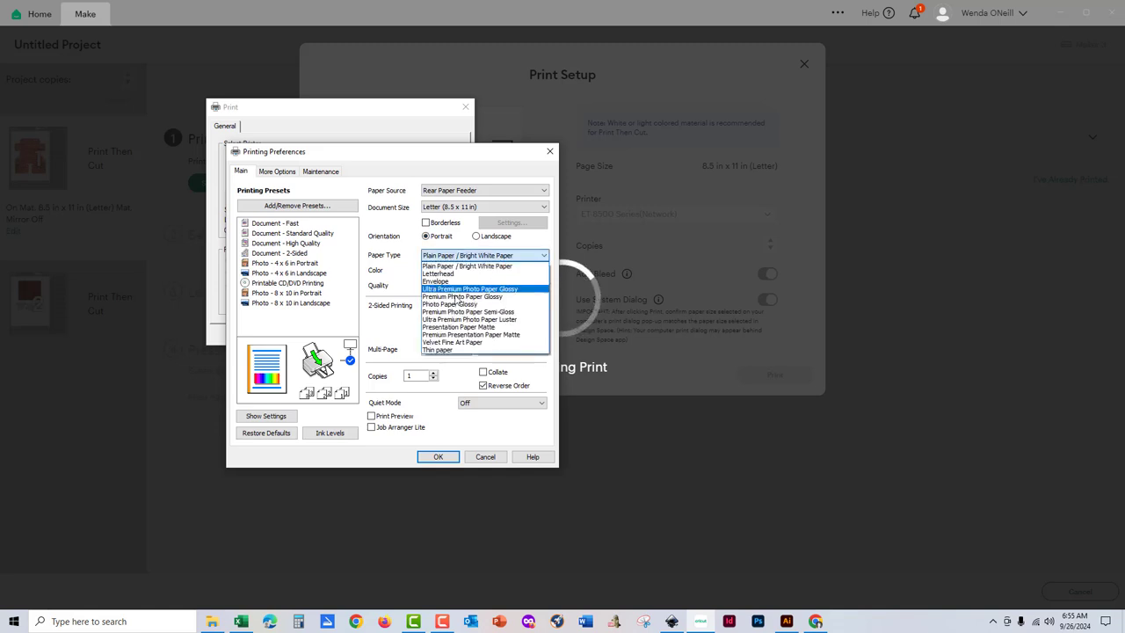
{"action": "left_click", "coordinate": [459, 328]}
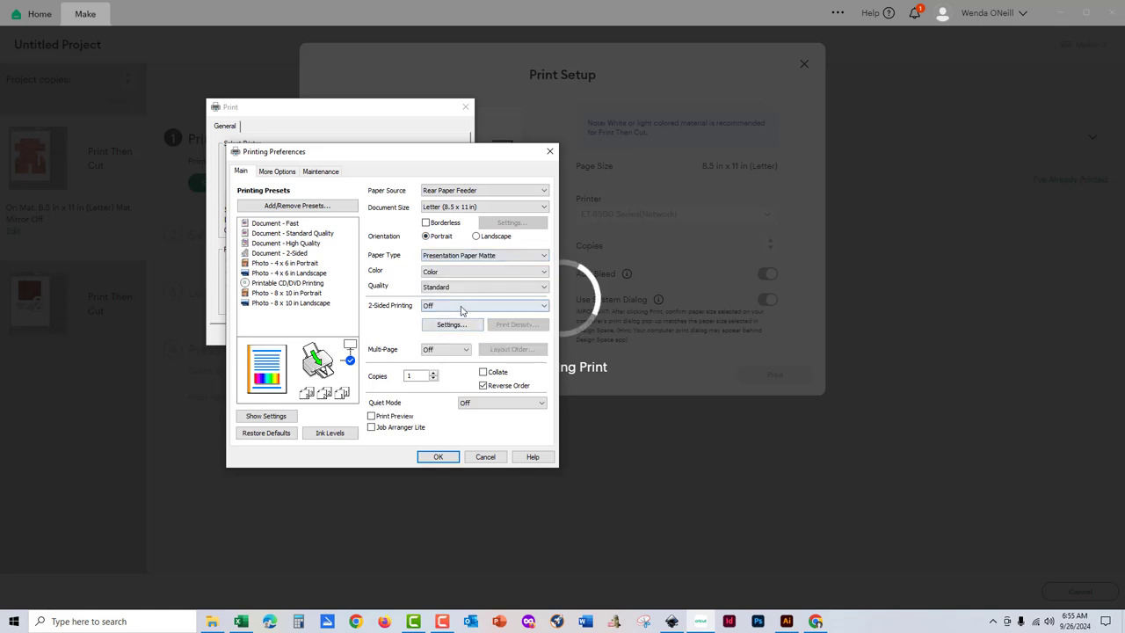
{"action": "left_click", "coordinate": [457, 288]}
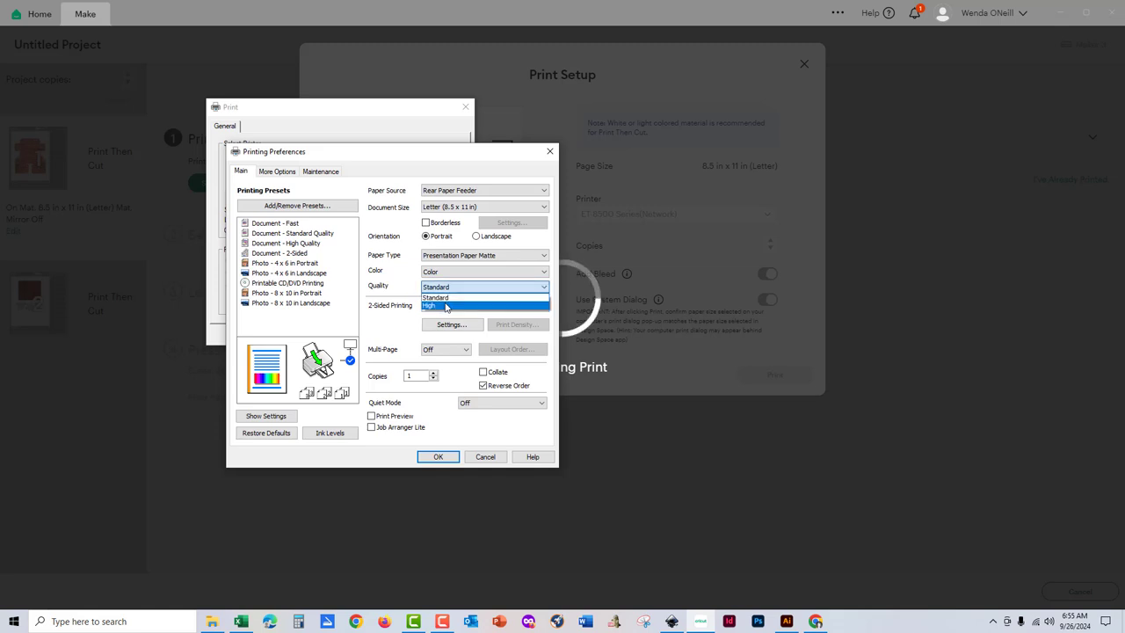
{"action": "left_click", "coordinate": [449, 306]}
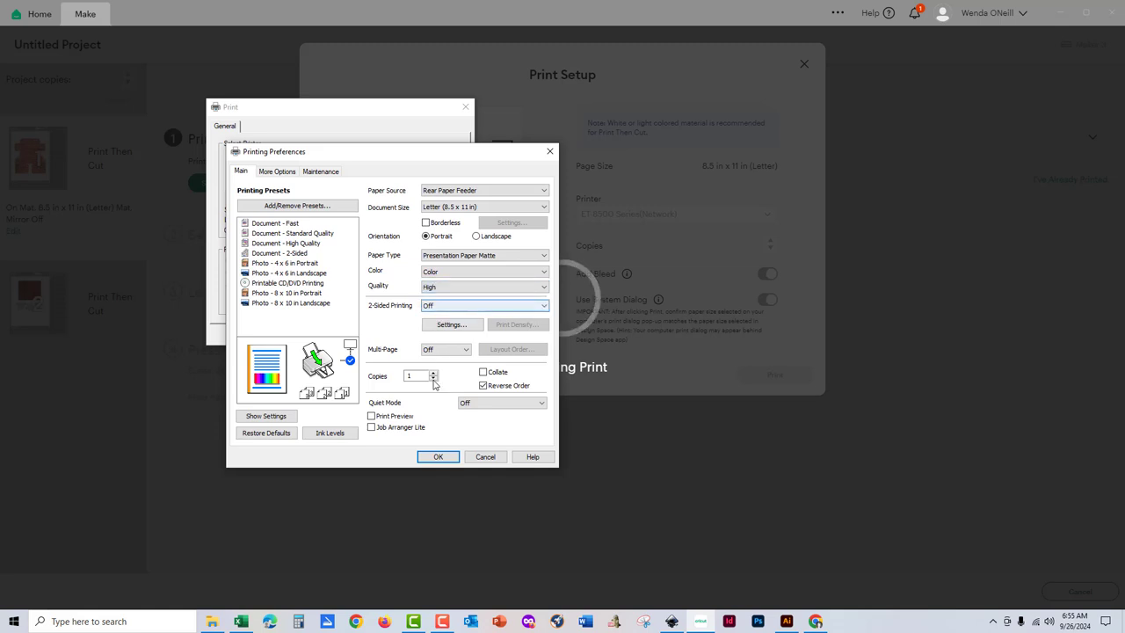
{"action": "left_click", "coordinate": [431, 459]}
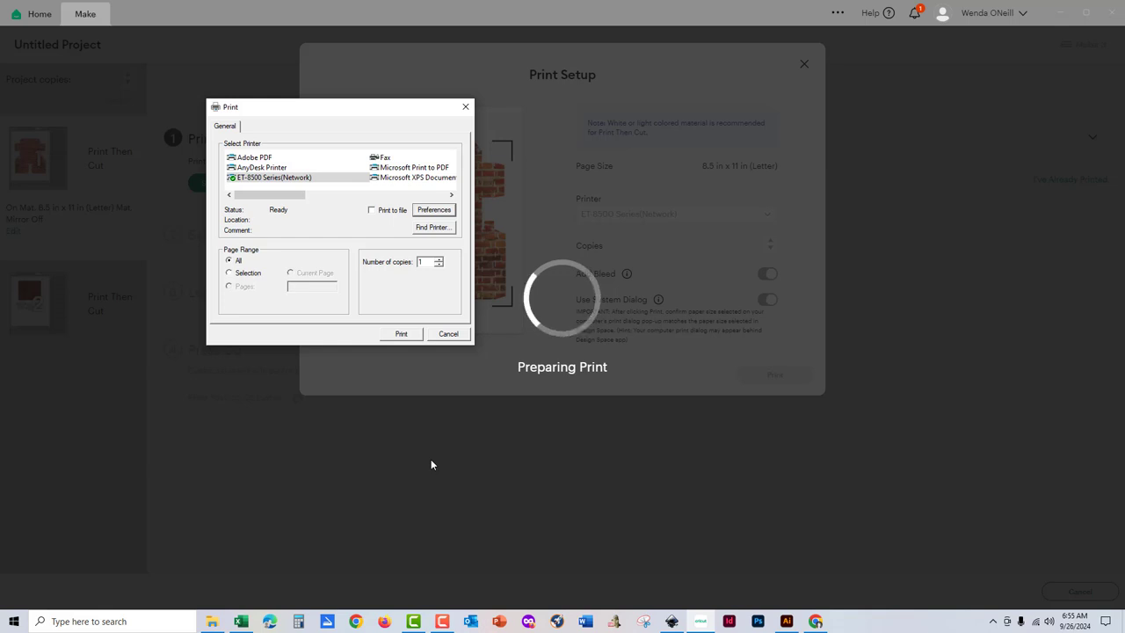